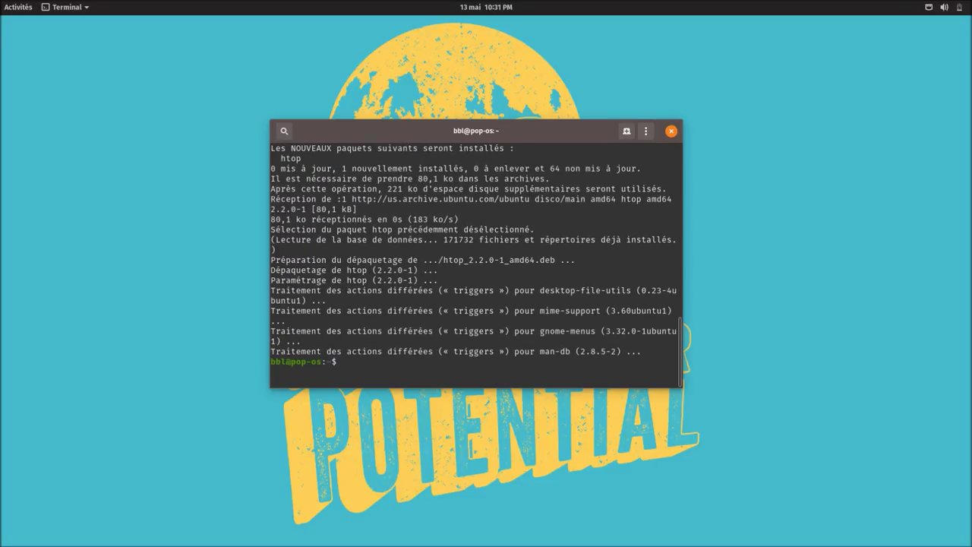
# Run htop to inspect the running processes, and close the terminal along with its active process
pyautogui.write('htop')
pyautogui.press('Return')
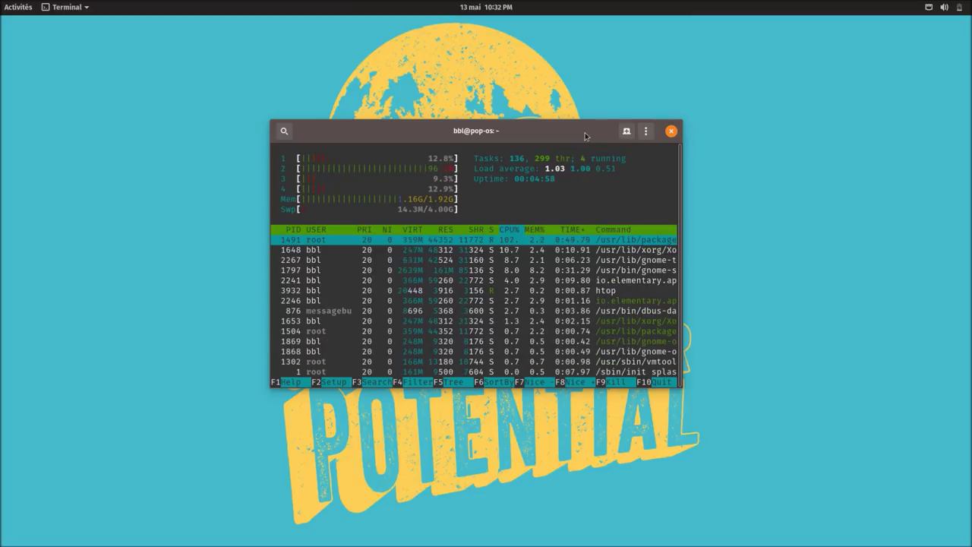
pyautogui.click(670, 131)
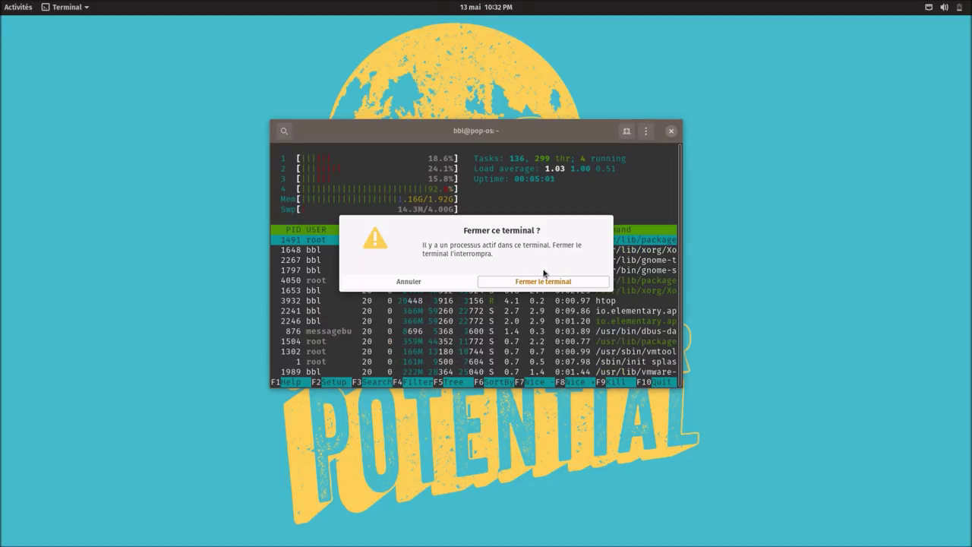
pyautogui.click(550, 281)
# Open the available system updates from the notification list and review the pending updates in Pop!_Shop
pyautogui.click(471, 8)
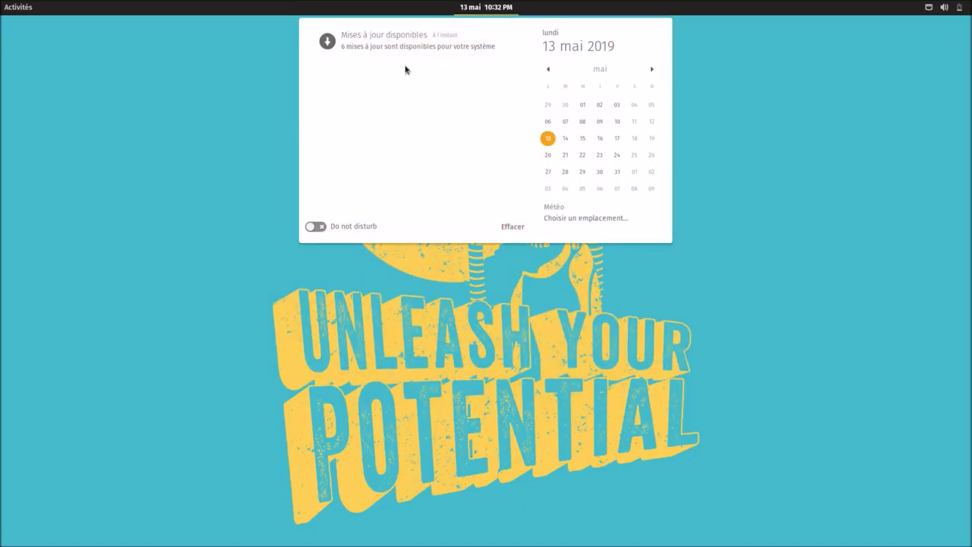
pyautogui.click(395, 49)
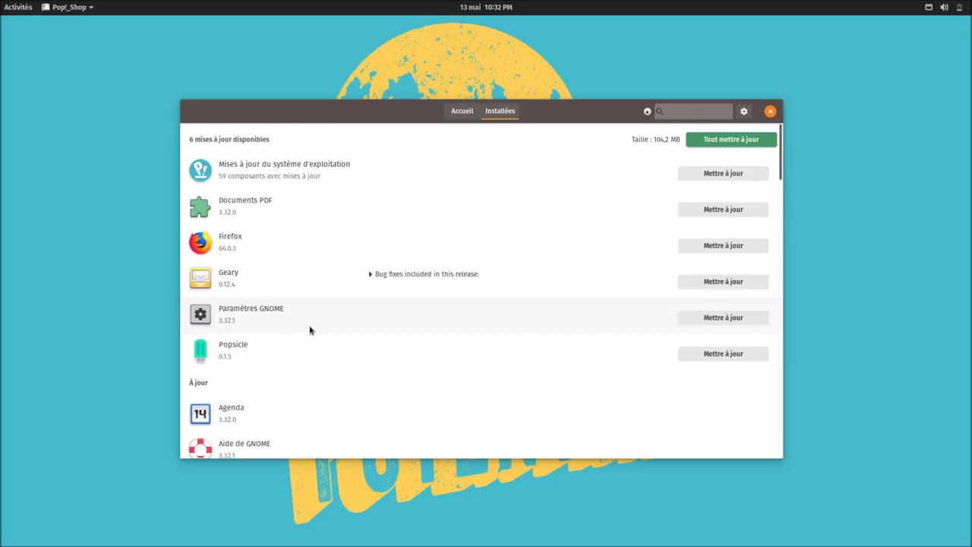
pyautogui.scroll(-6, 310, 330)
pyautogui.scroll(5, 312, 329)
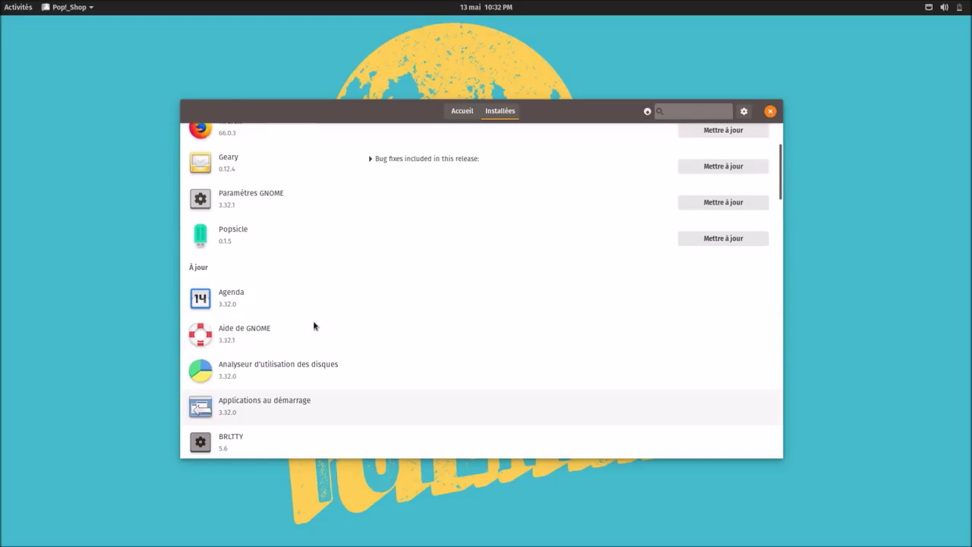
pyautogui.scroll(3, 315, 325)
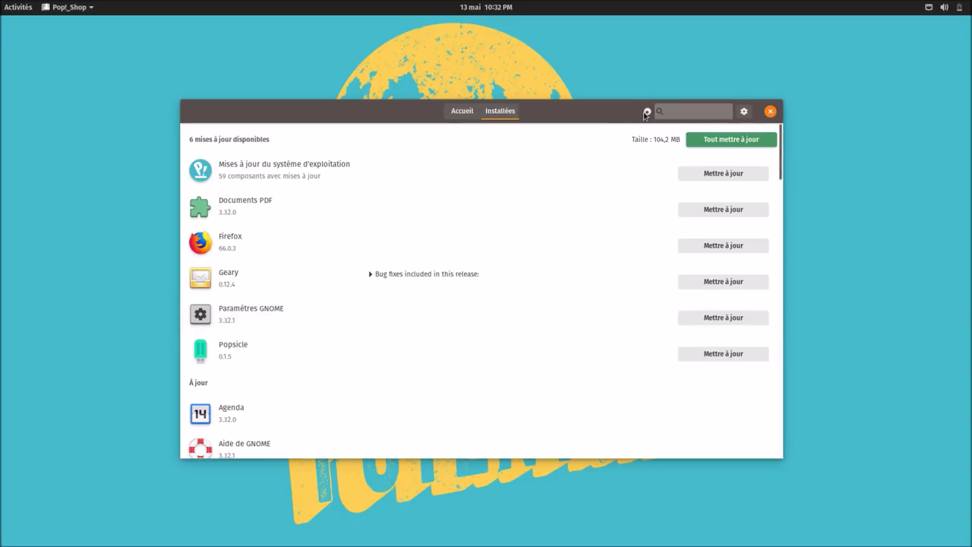
# Start updating all the listed software, authenticating with the account password
pyautogui.click(740, 144)
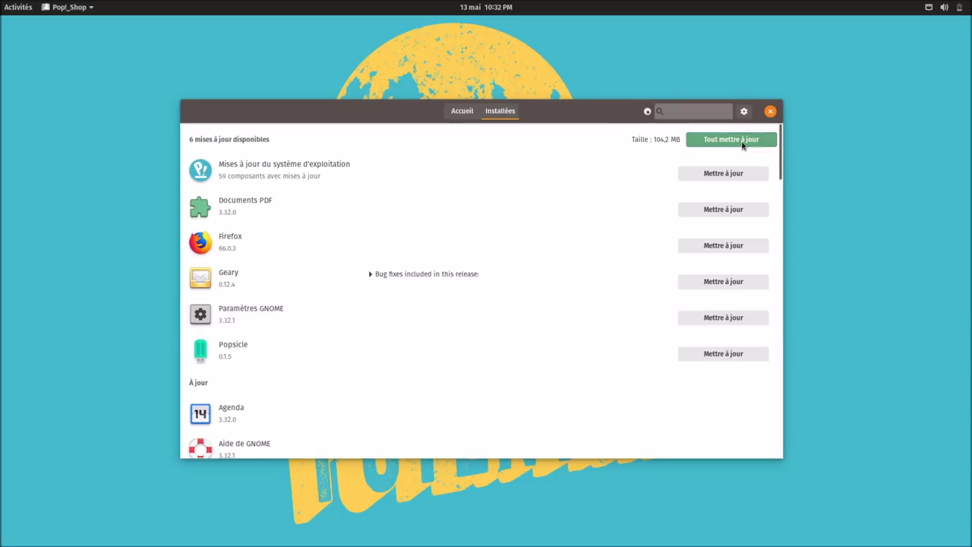
pyautogui.write('aaaaaa')
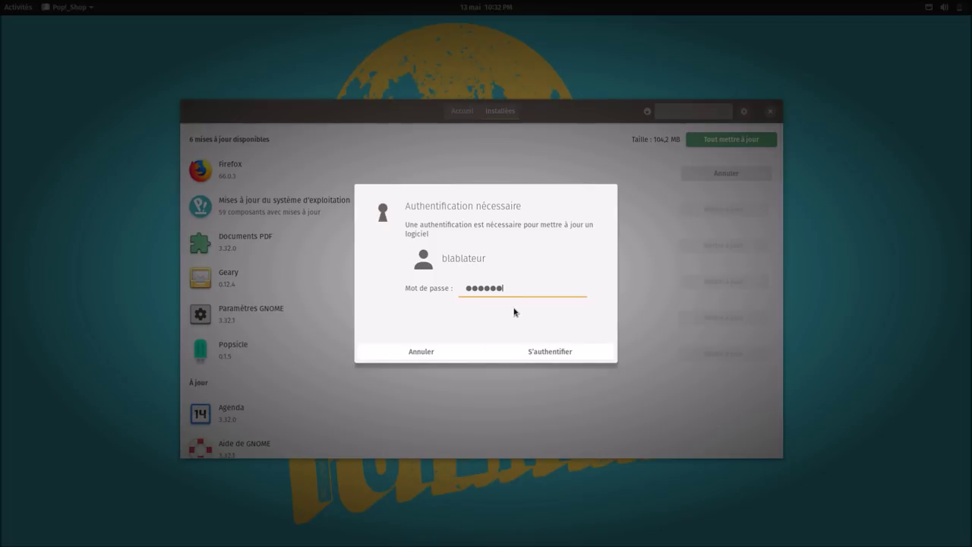
pyautogui.press('Return')
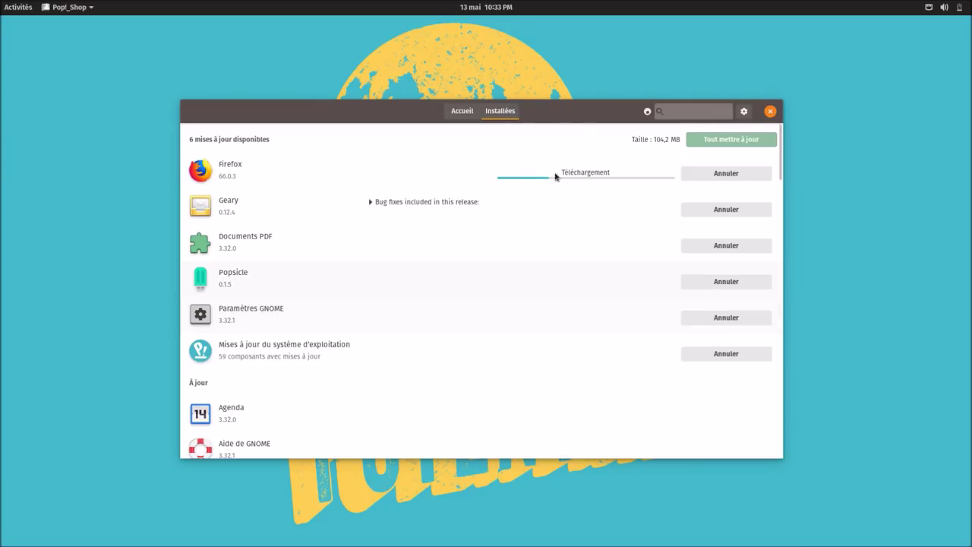
pyautogui.moveTo(578, 112); pyautogui.dragTo(574, 111)
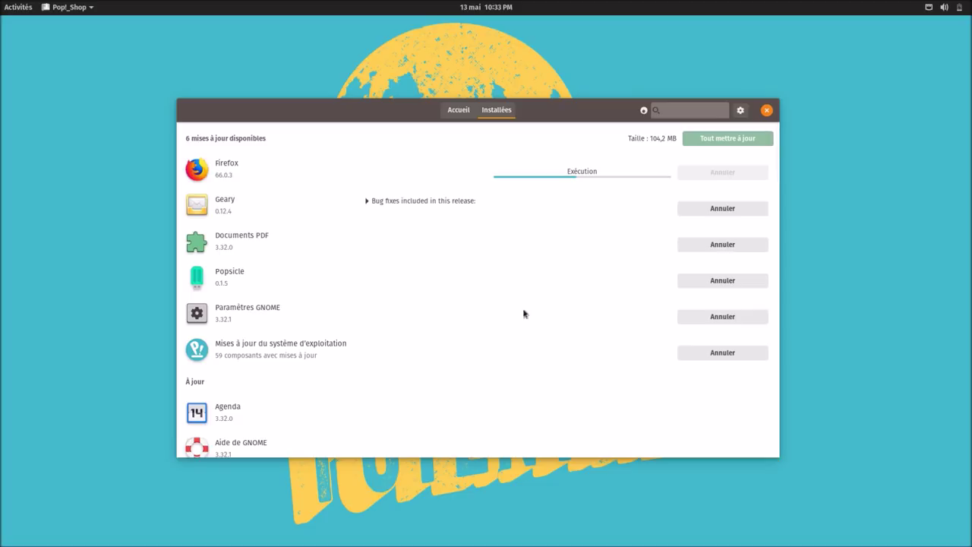
pyautogui.click(23, 10)
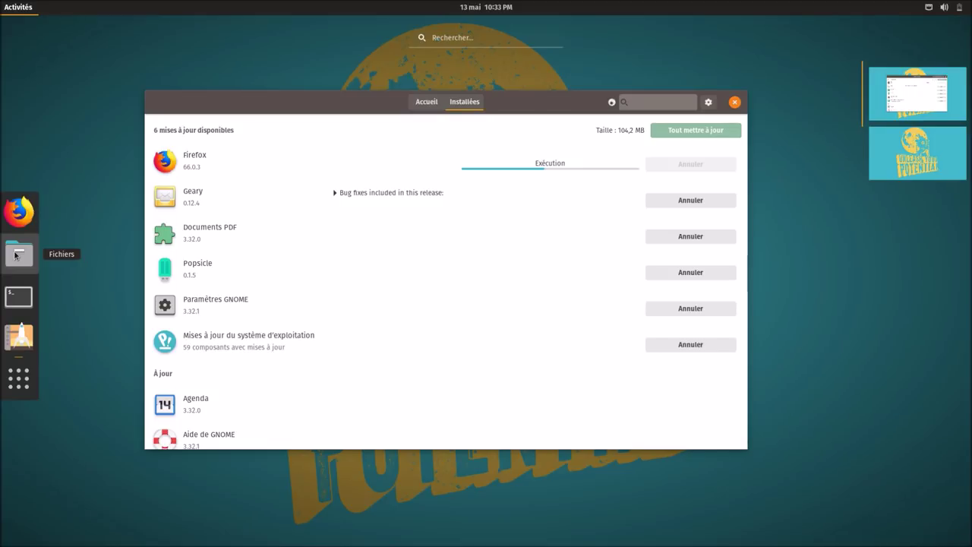
pyautogui.click(19, 332)
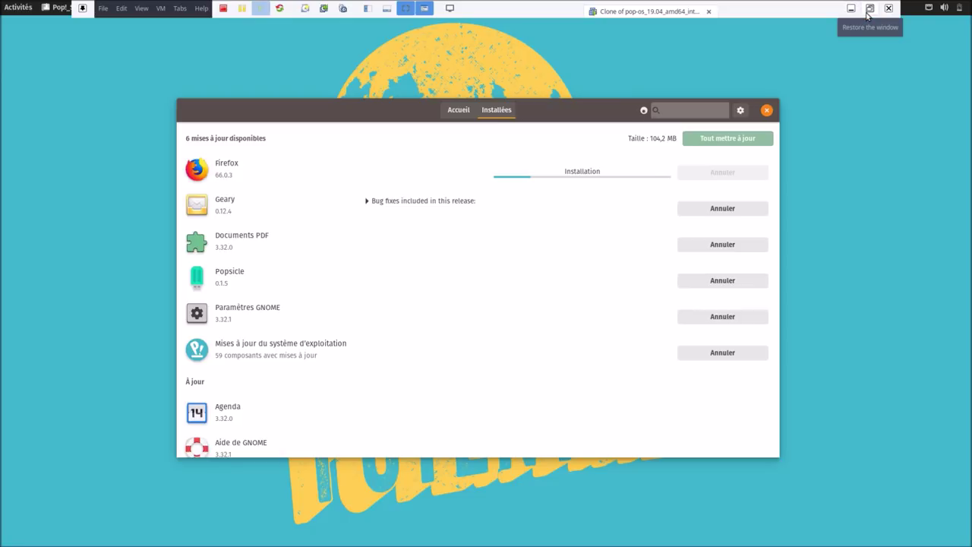
# Turn on Exclusive Mode for the full-screen virtual machine
pyautogui.click(141, 11)
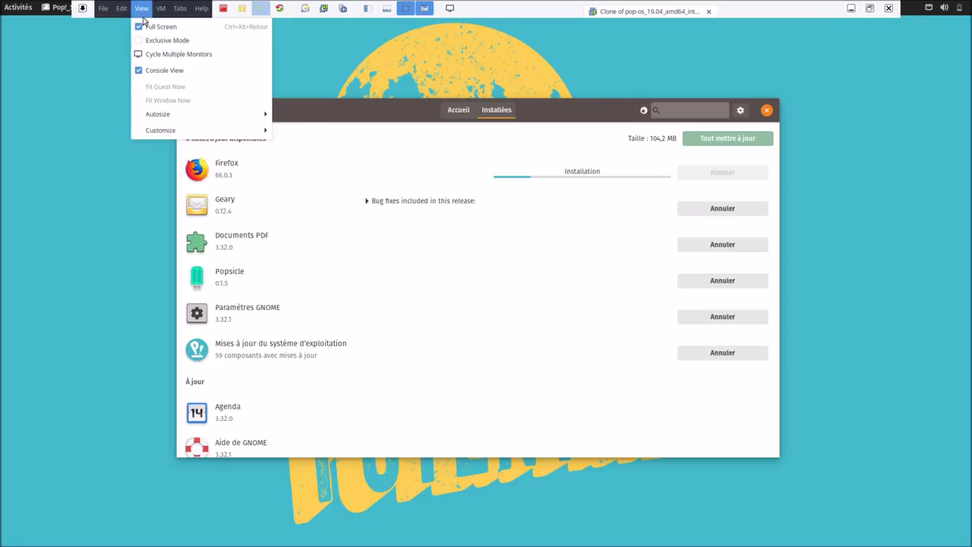
pyautogui.click(158, 44)
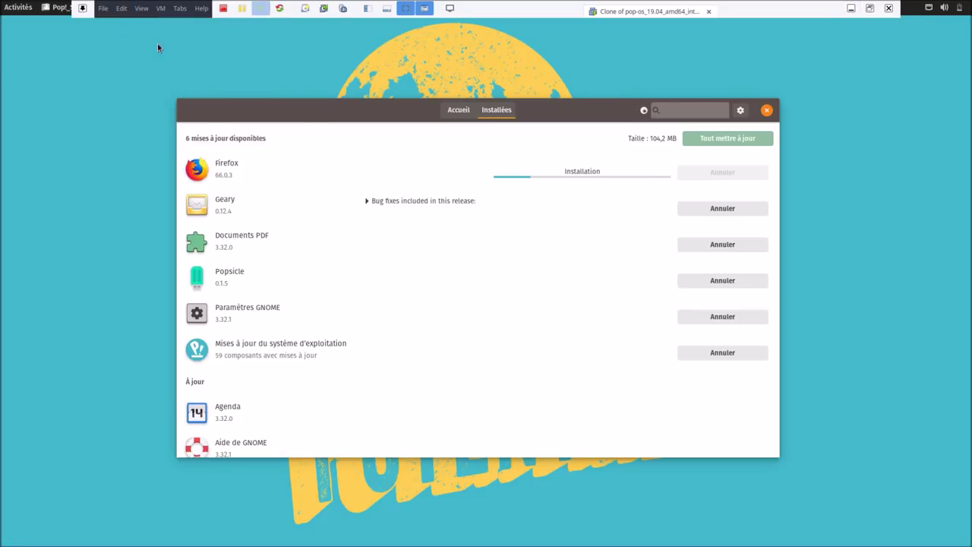
# Launch Firefox, maximize its window and close the Mozilla privacy tab
pyautogui.click(18, 7)
pyautogui.click(20, 211)
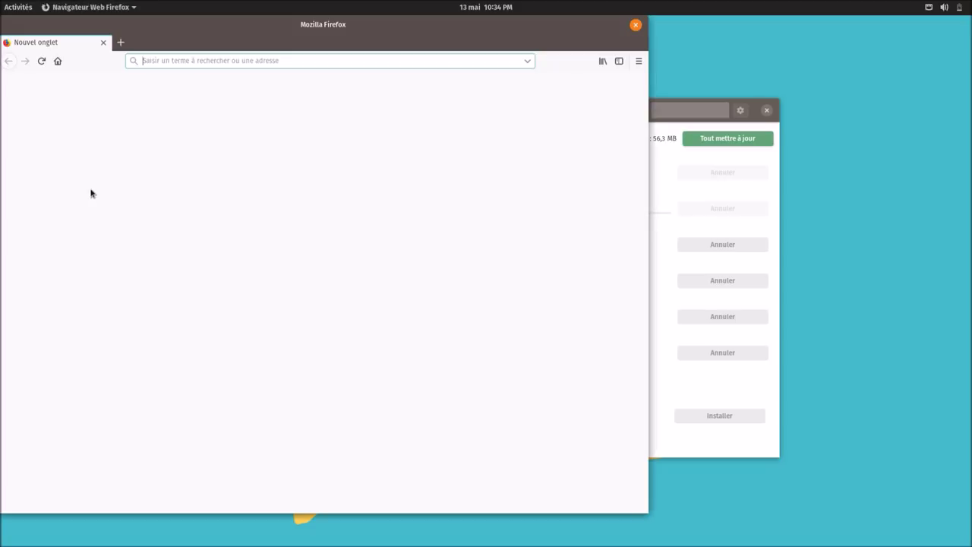
pyautogui.doubleClick(570, 23)
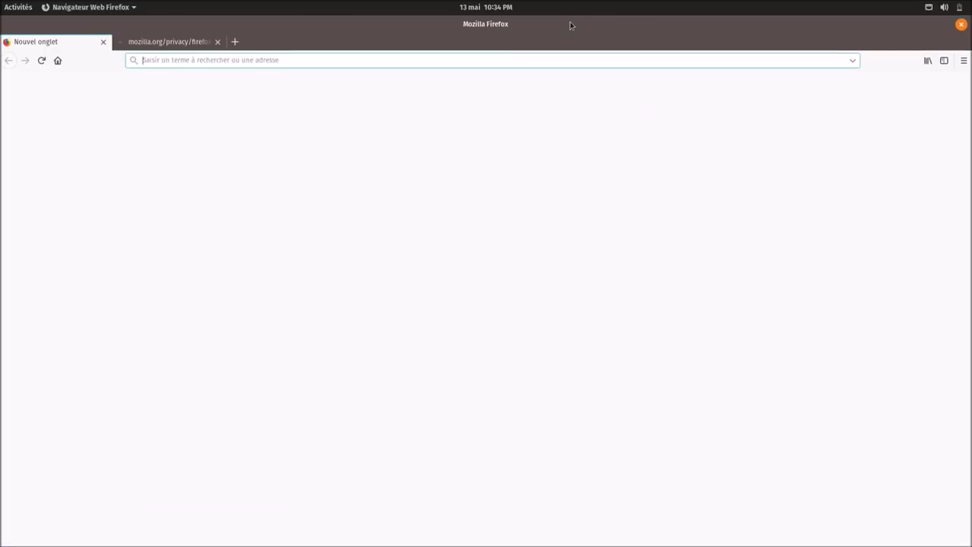
pyautogui.click(217, 42)
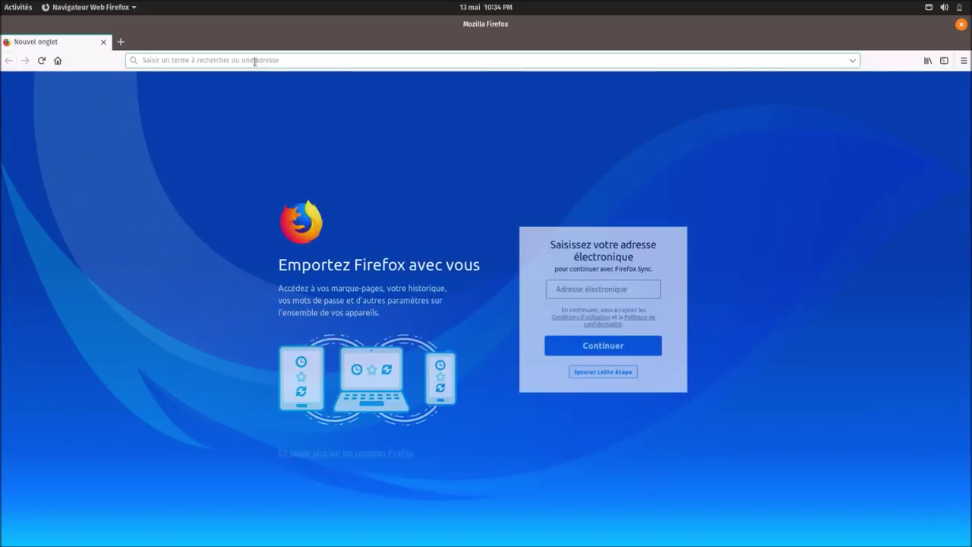
# Search the web for "system76" and open the official System76 website
pyautogui.click(274, 60)
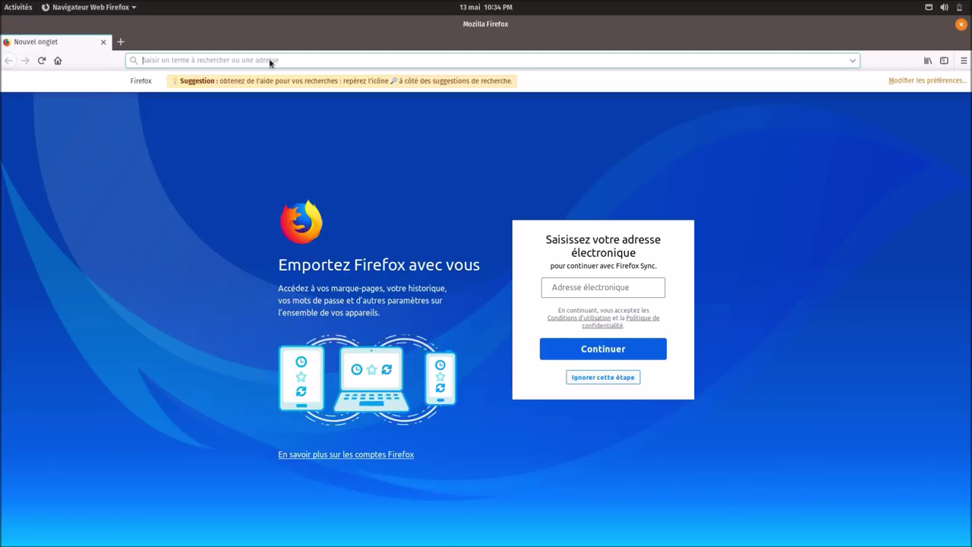
pyautogui.write('system')
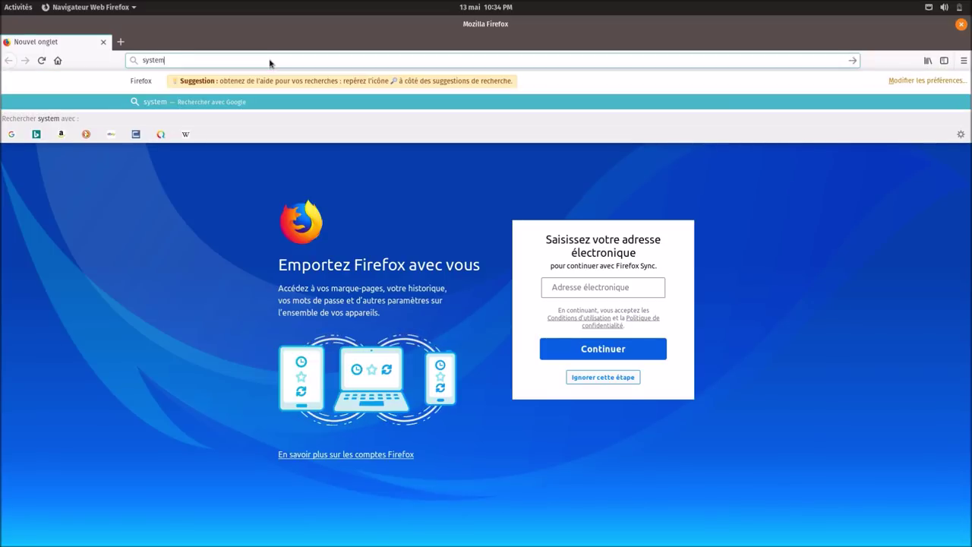
pyautogui.press('Return')
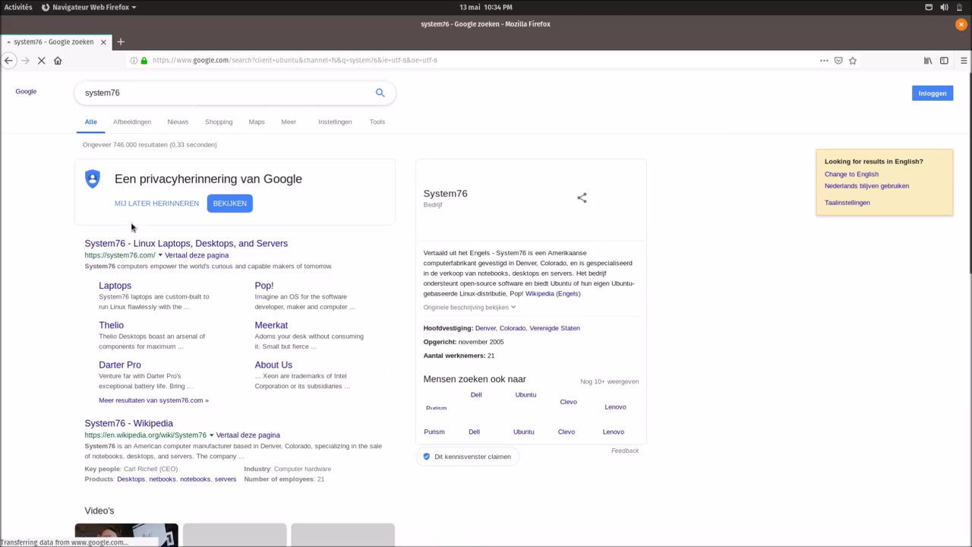
pyautogui.click(130, 244)
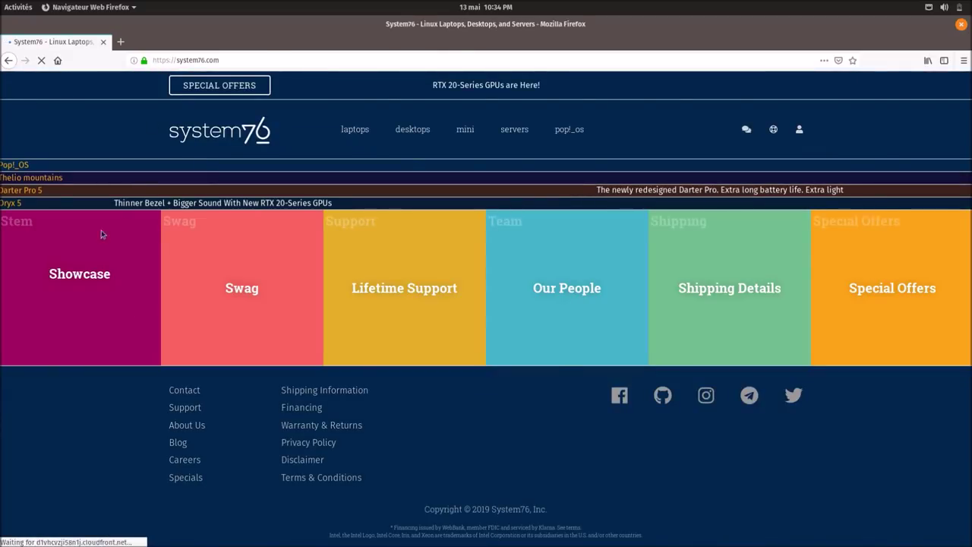
# Go back to the results, refine the search to "system76 popos" and open the "Pop!_OS by System76" page
pyautogui.click(9, 61)
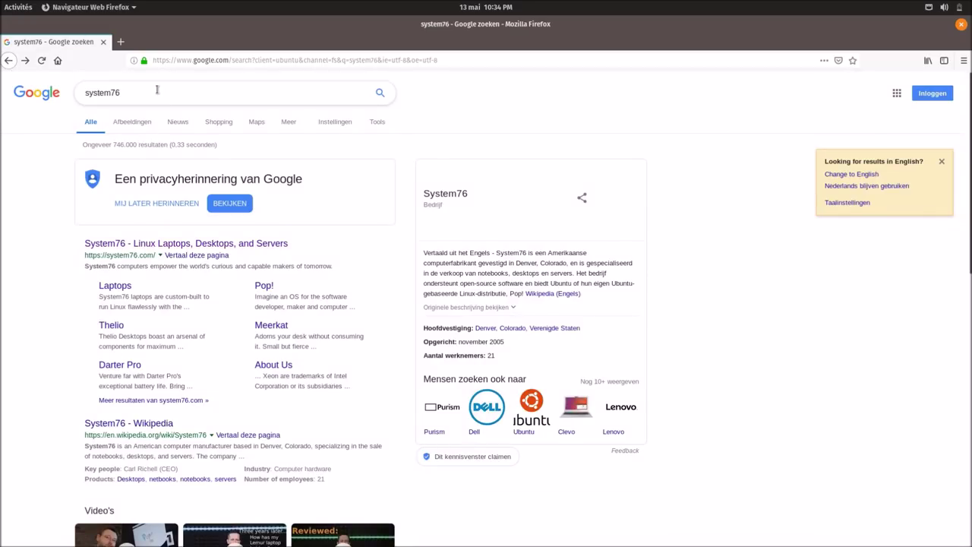
pyautogui.click(155, 92)
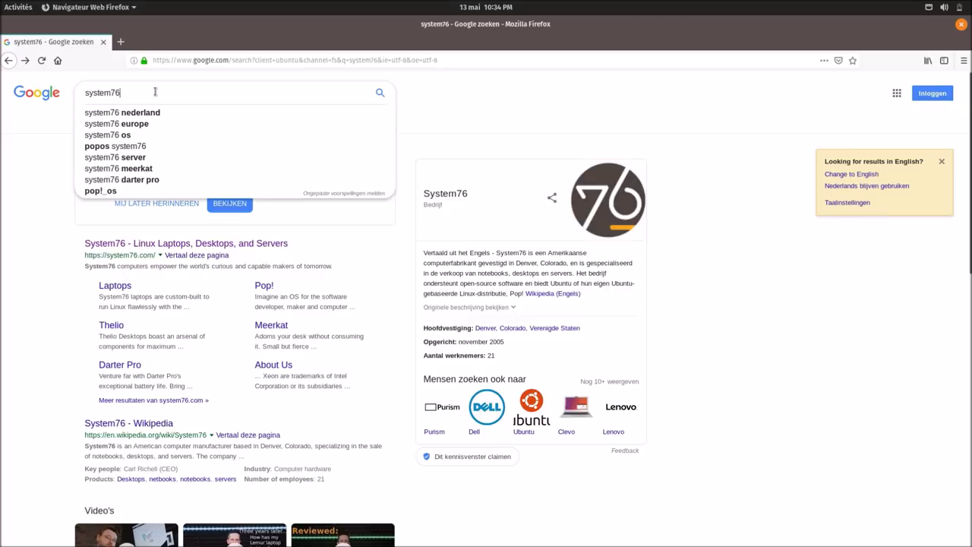
pyautogui.write('popos')
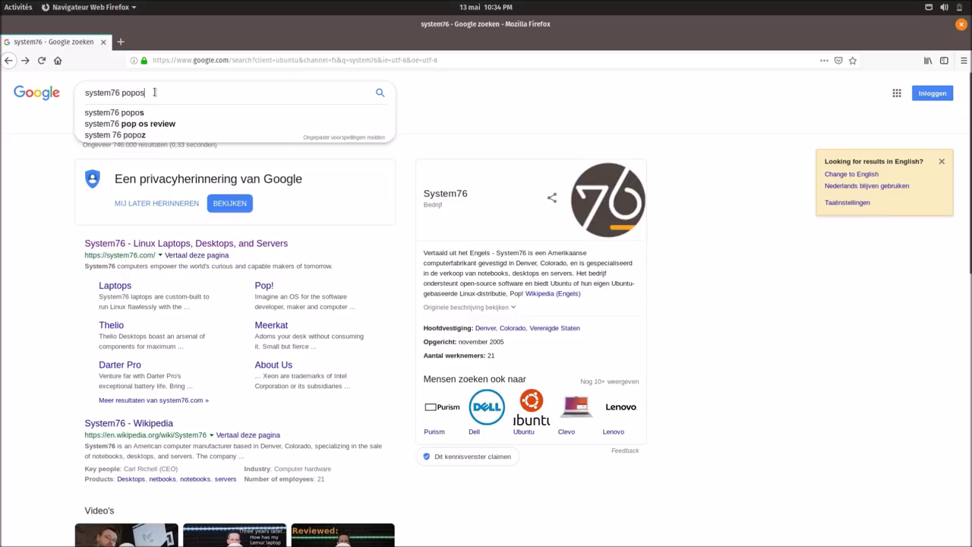
pyautogui.press('Return')
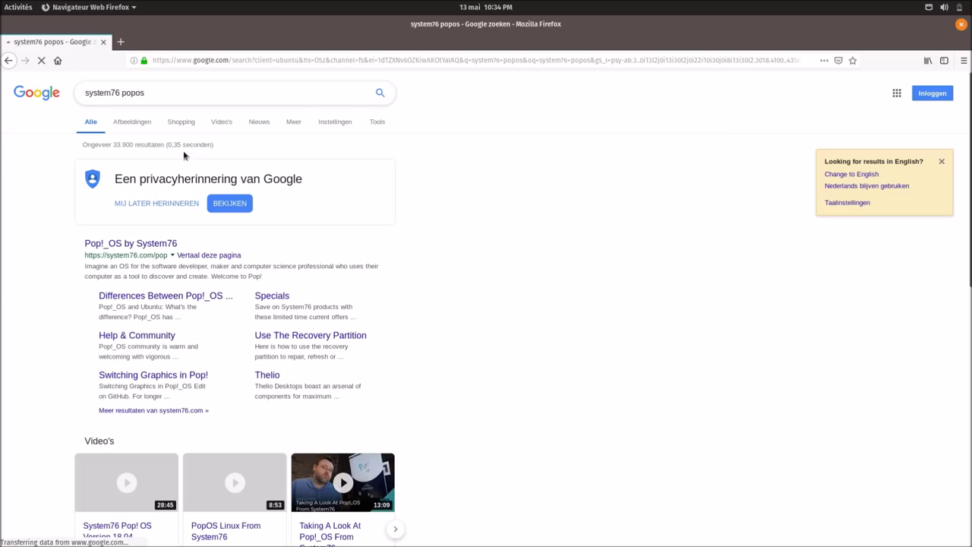
pyautogui.click(145, 245)
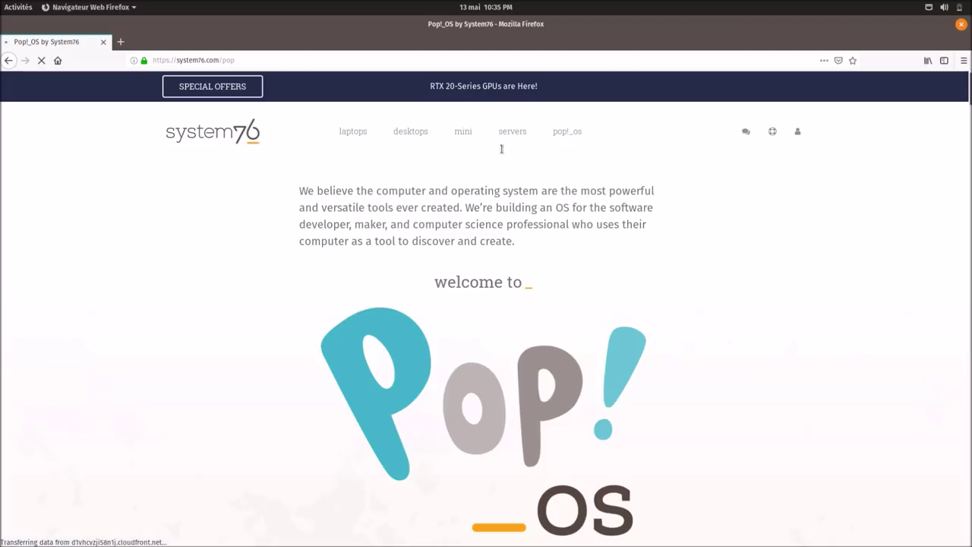
# Open System76's laptops page and look through the models with their prices and performance ratings
pyautogui.click(356, 132)
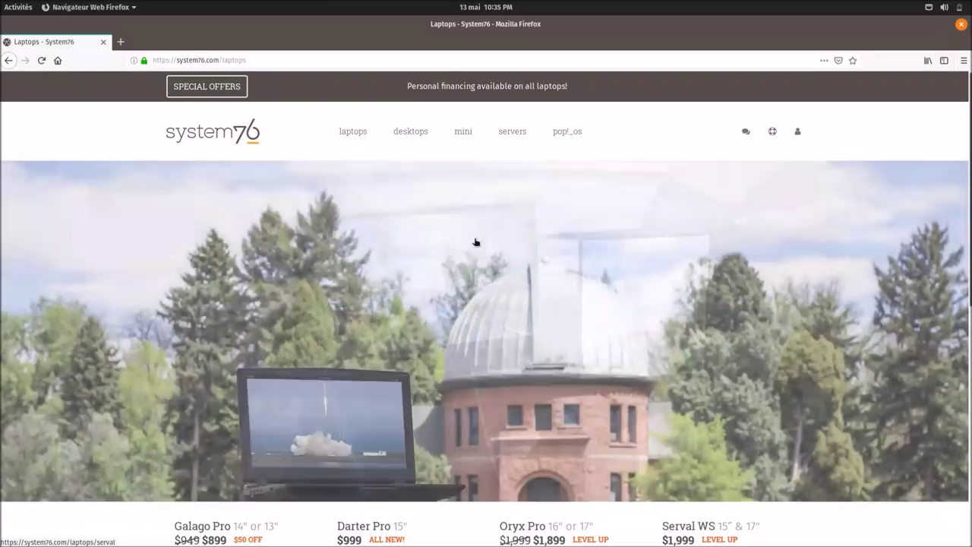
pyautogui.scroll(-3, 475, 243)
pyautogui.scroll(-1, 476, 243)
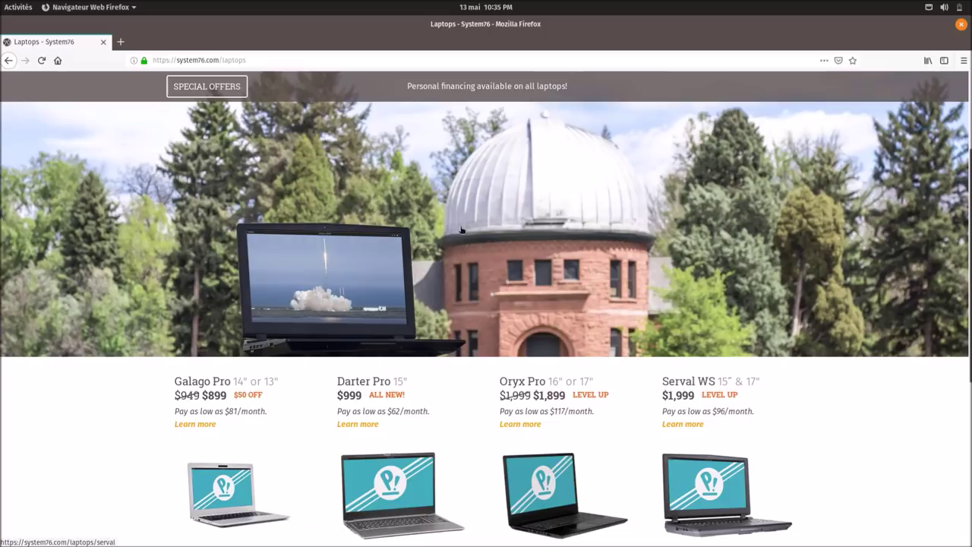
pyautogui.scroll(-3, 227, 331)
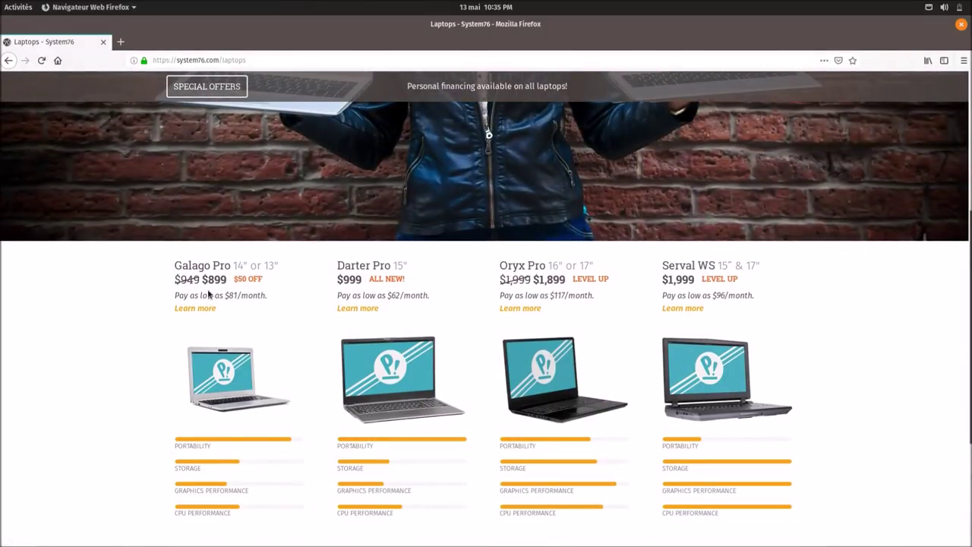
pyautogui.scroll(-3, 209, 295)
pyautogui.scroll(10, 210, 295)
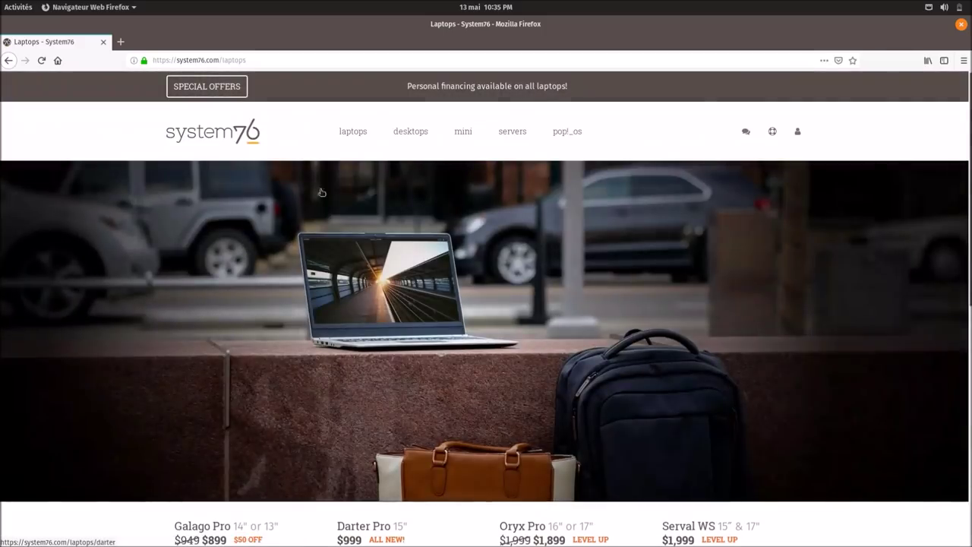
# Open System76's desktops page and look over the Thelio models
pyautogui.click(398, 132)
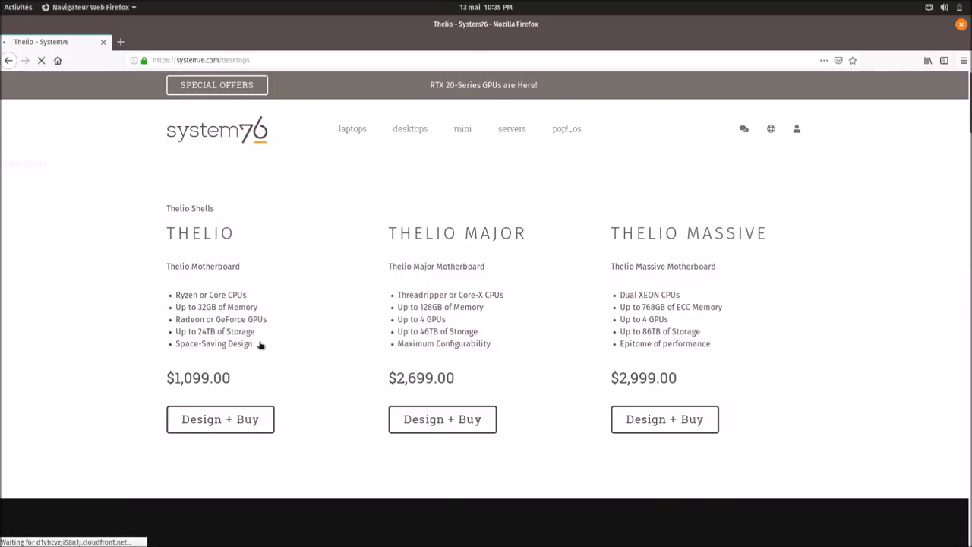
pyautogui.scroll(-2, 258, 339)
pyautogui.scroll(2, 263, 334)
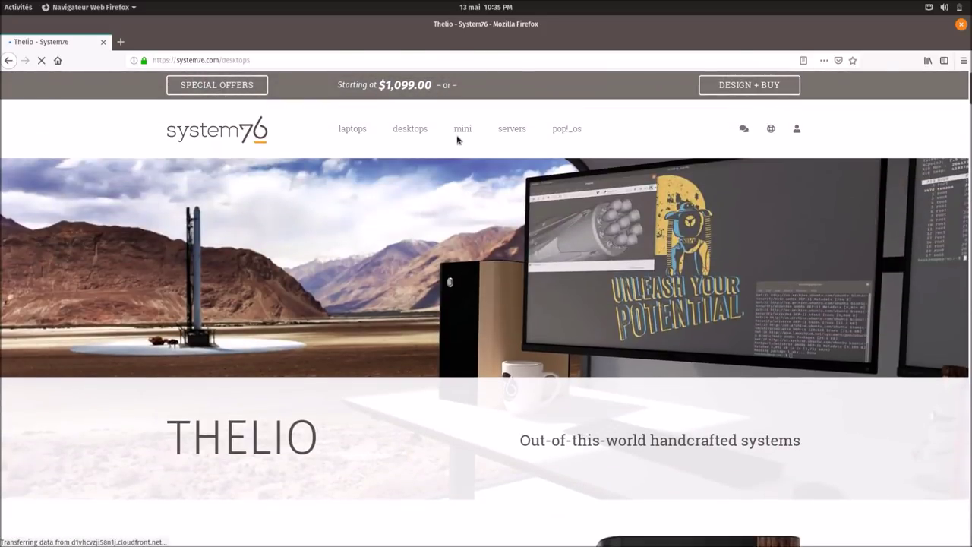
# Open System76's mini computer page and read through the Meerkat's features
pyautogui.click(460, 131)
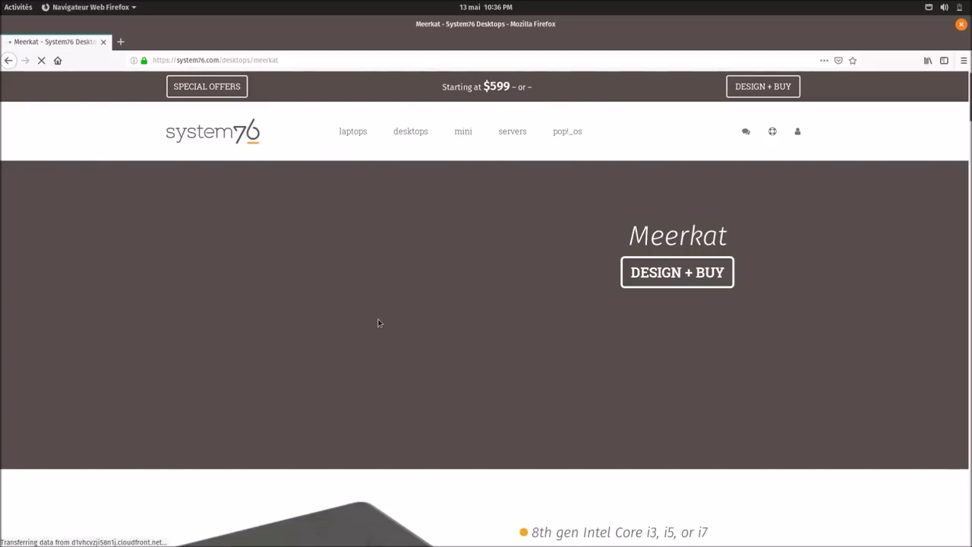
pyautogui.scroll(-5, 375, 316)
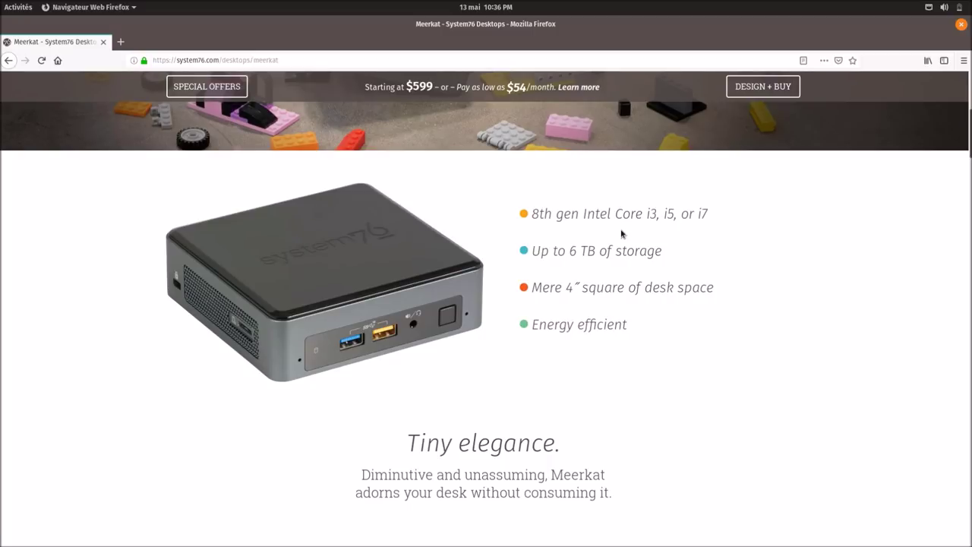
pyautogui.scroll(-3, 582, 308)
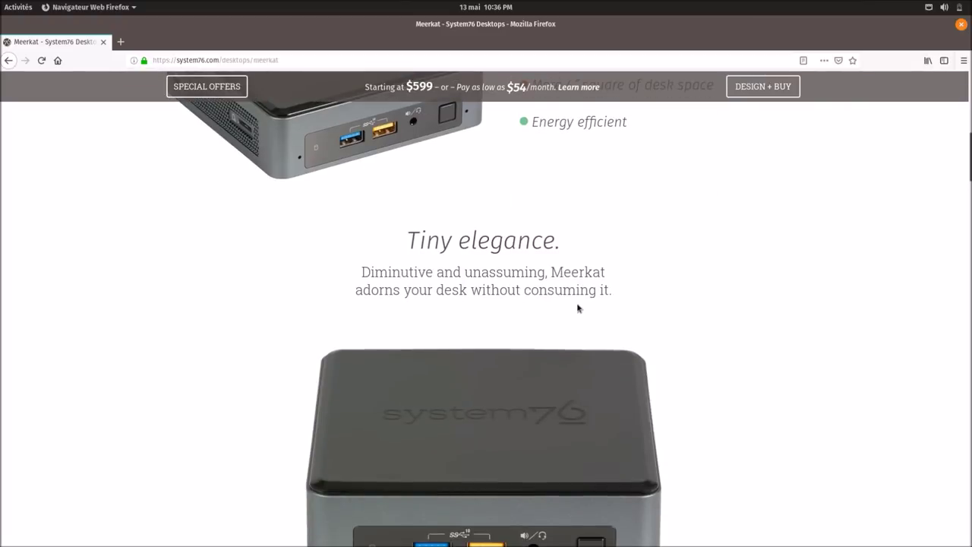
# Read on through the Meerkat page's design and setup sections
pyautogui.scroll(-2, 577, 308)
pyautogui.scroll(3, 577, 306)
pyautogui.scroll(-6, 579, 305)
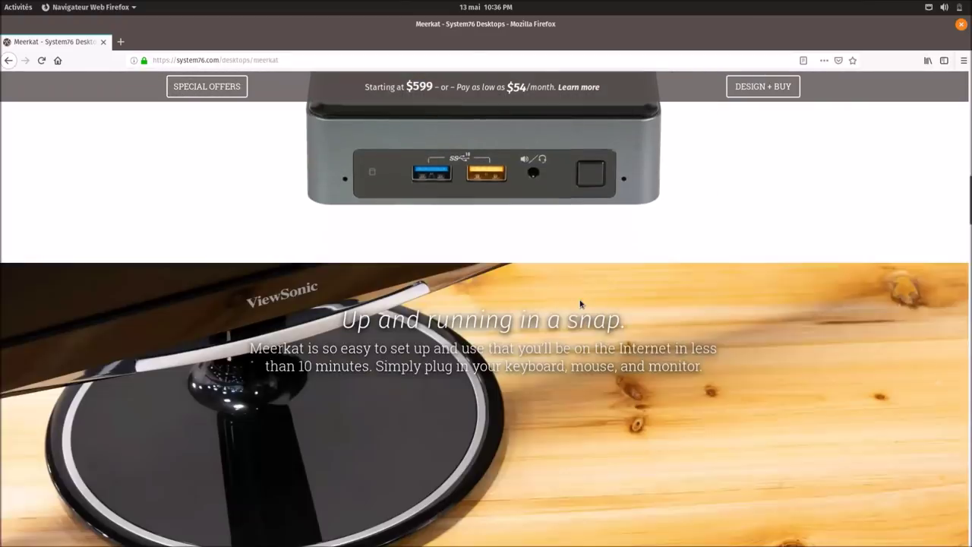
pyautogui.scroll(-4, 578, 300)
# Open System76's servers page, look over the server models with their prices and ratings, and close the browser
pyautogui.scroll(8, 553, 161)
pyautogui.scroll(10, 543, 167)
pyautogui.click(522, 133)
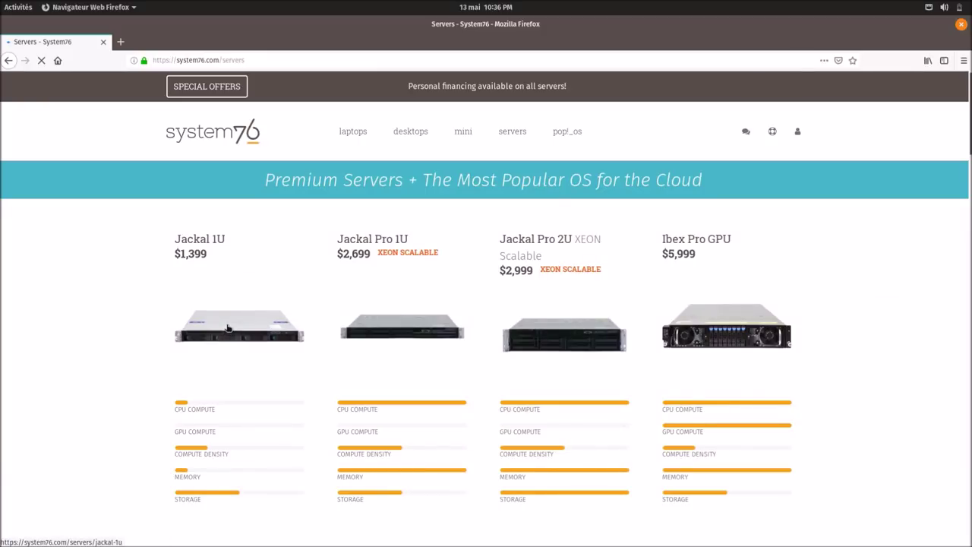
pyautogui.scroll(-3, 425, 372)
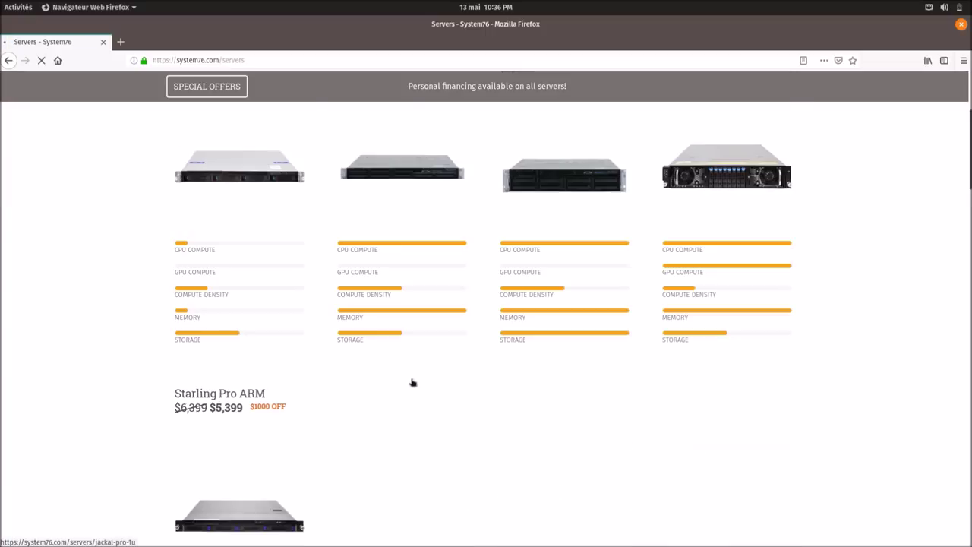
pyautogui.scroll(-3, 414, 382)
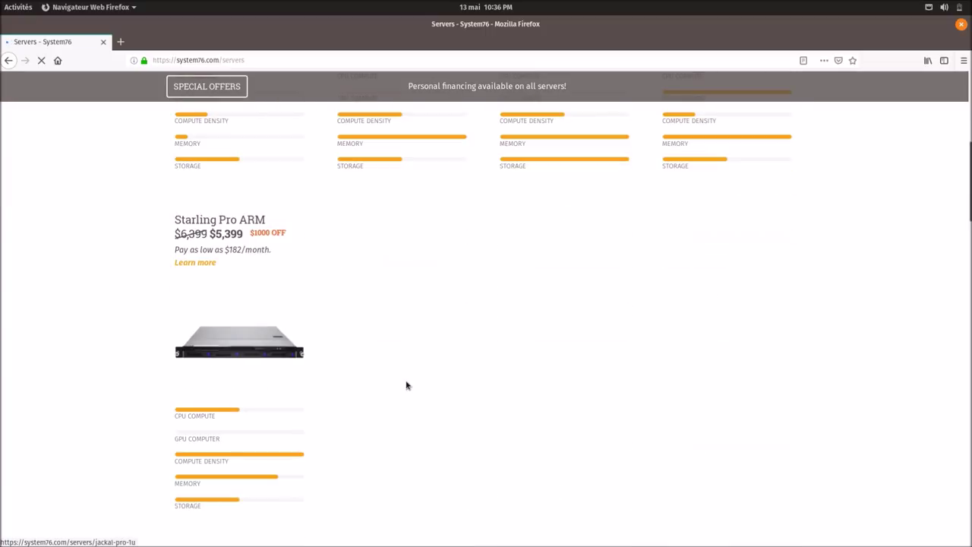
pyautogui.click(960, 26)
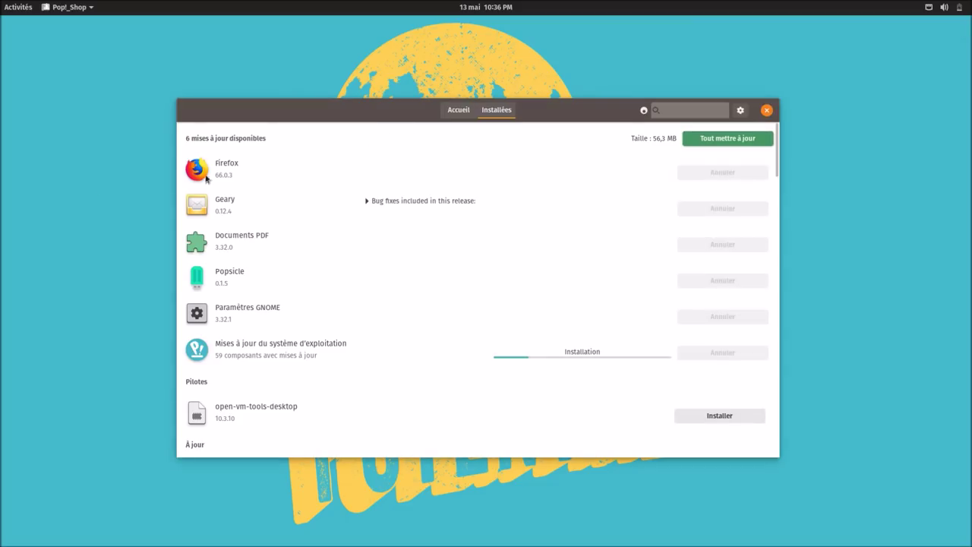
# Show all installed applications and open the Agenda calendar
pyautogui.click(12, 9)
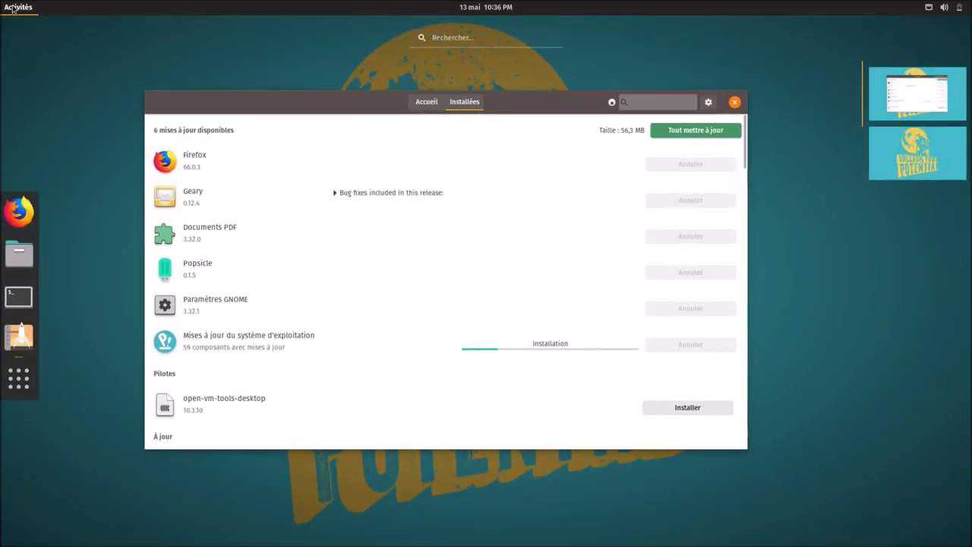
pyautogui.click(18, 387)
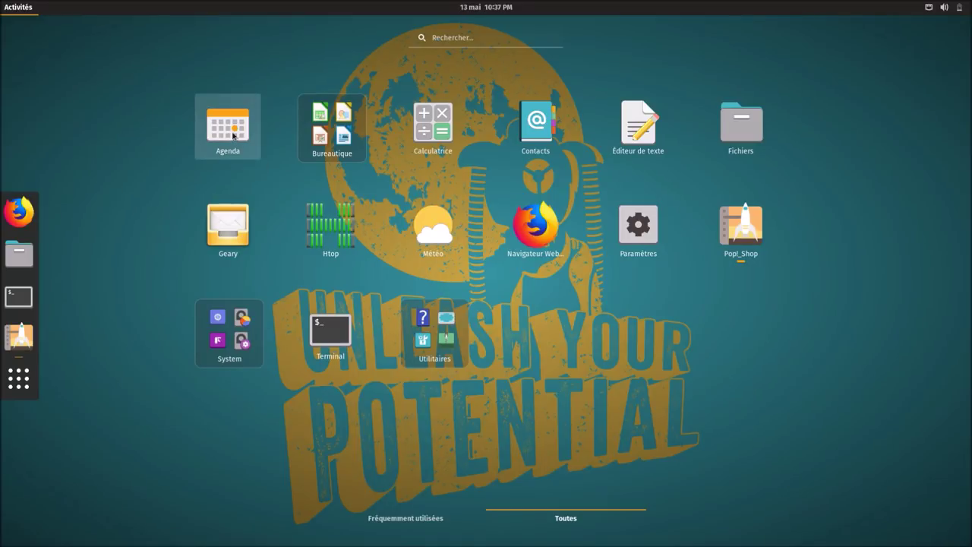
pyautogui.click(233, 135)
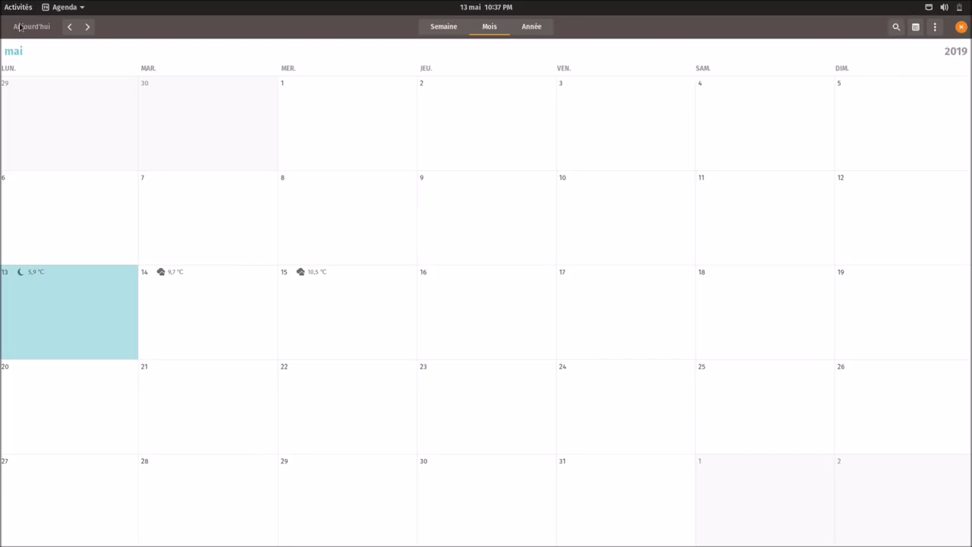
# Launch LibreOffice Writer from the Bureautique application group
pyautogui.click(20, 9)
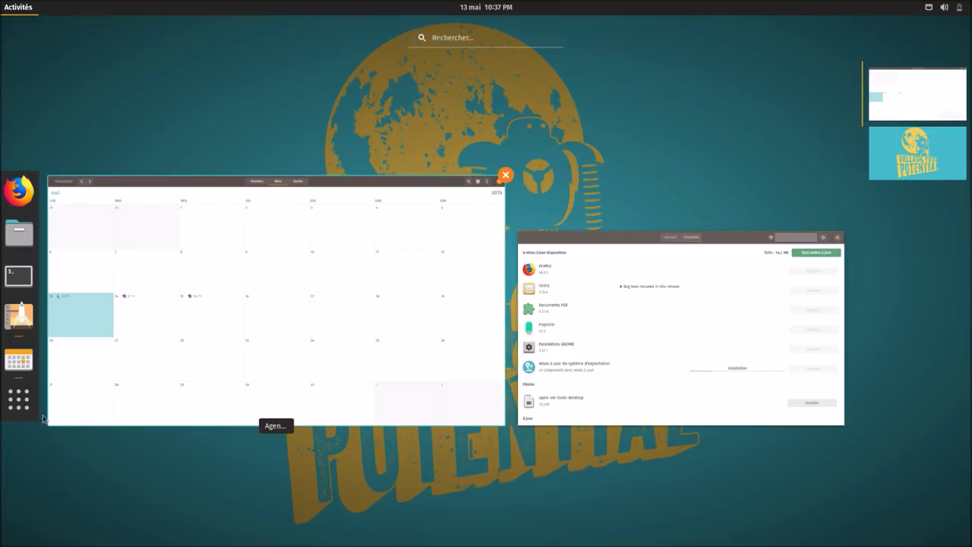
pyautogui.click(20, 401)
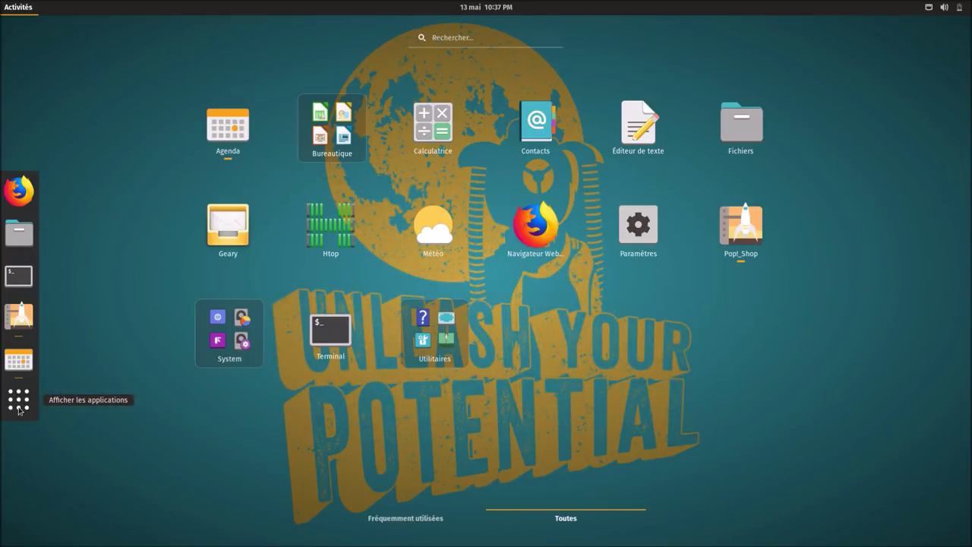
pyautogui.click(324, 129)
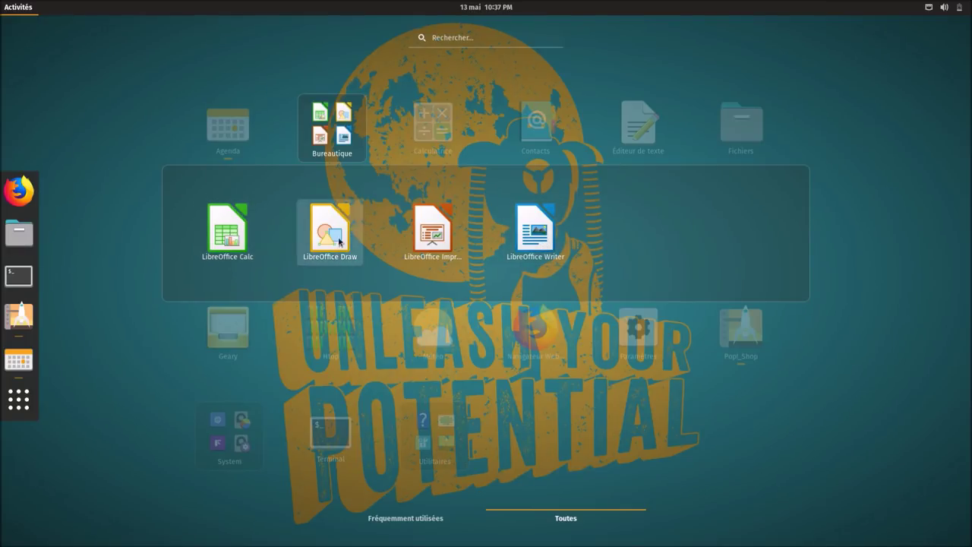
pyautogui.click(546, 226)
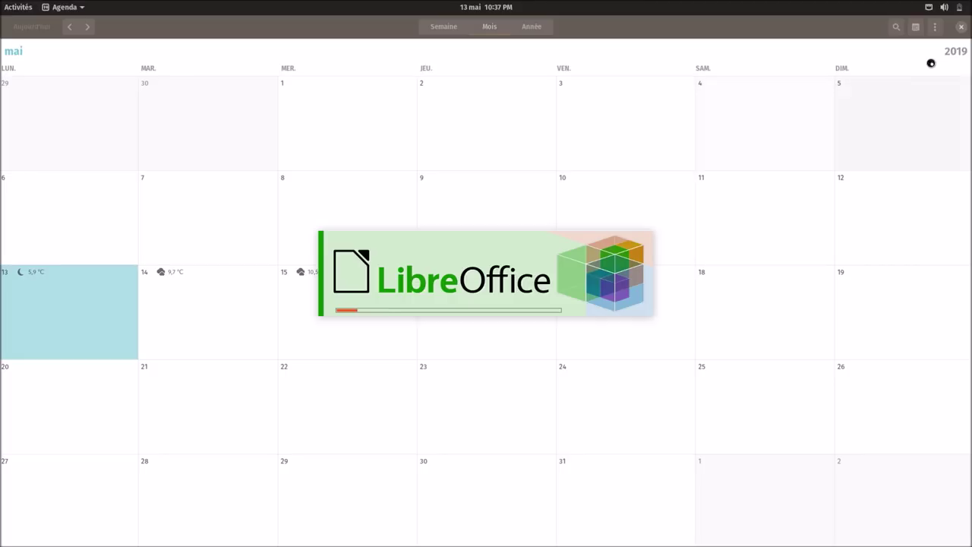
# Close the calendar and glance through the installed applications in Pop!_Shop while Writer loads
pyautogui.click(961, 29)
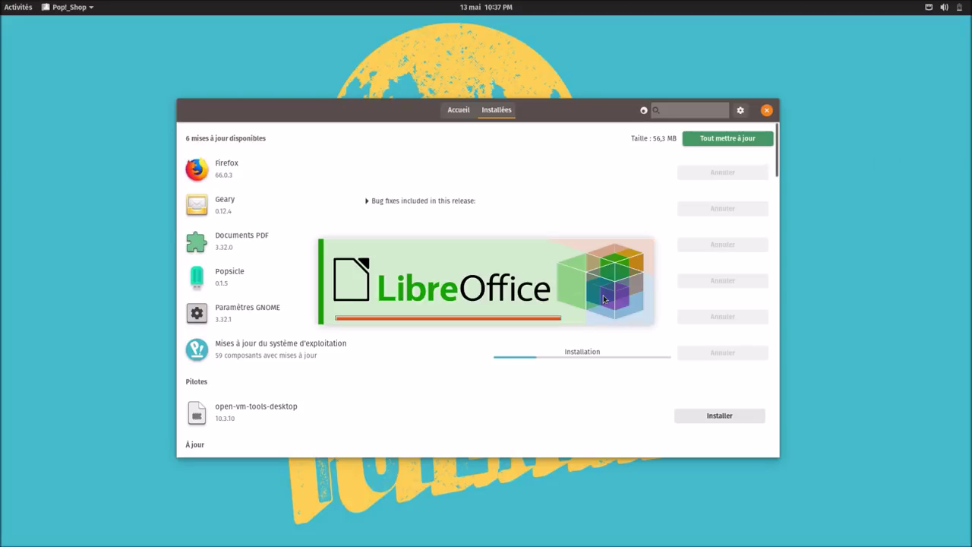
pyautogui.scroll(-5, 633, 353)
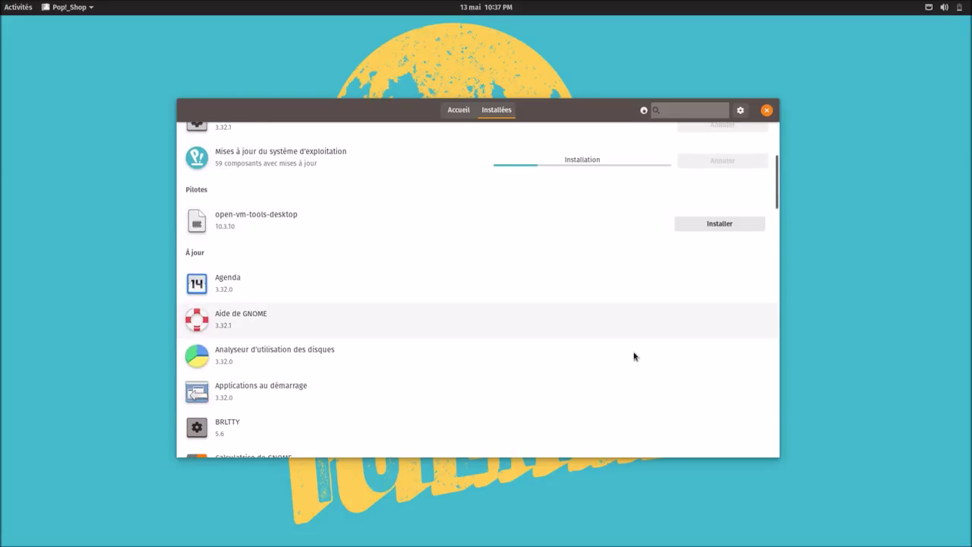
pyautogui.scroll(5, 636, 355)
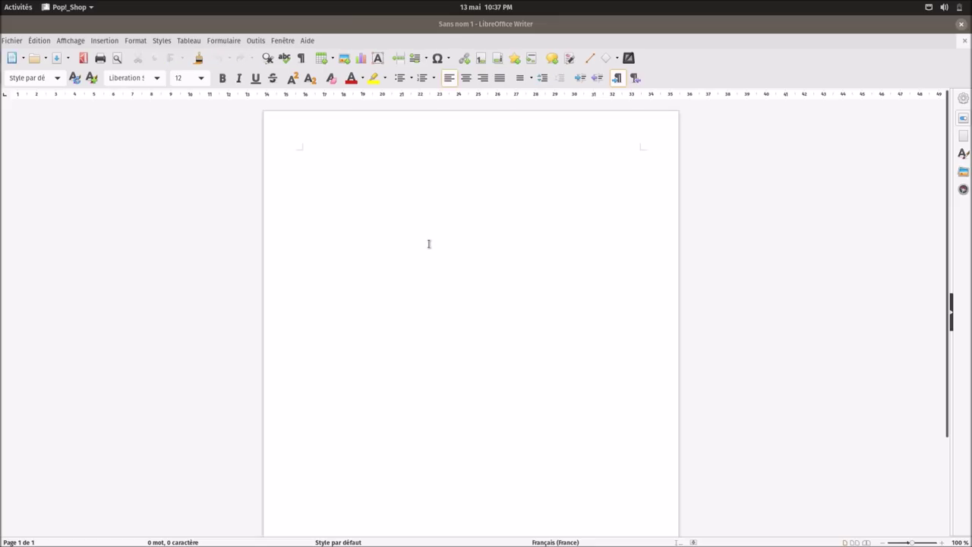
# View LibreOffice's version information, dismiss it and close Writer
pyautogui.click(309, 41)
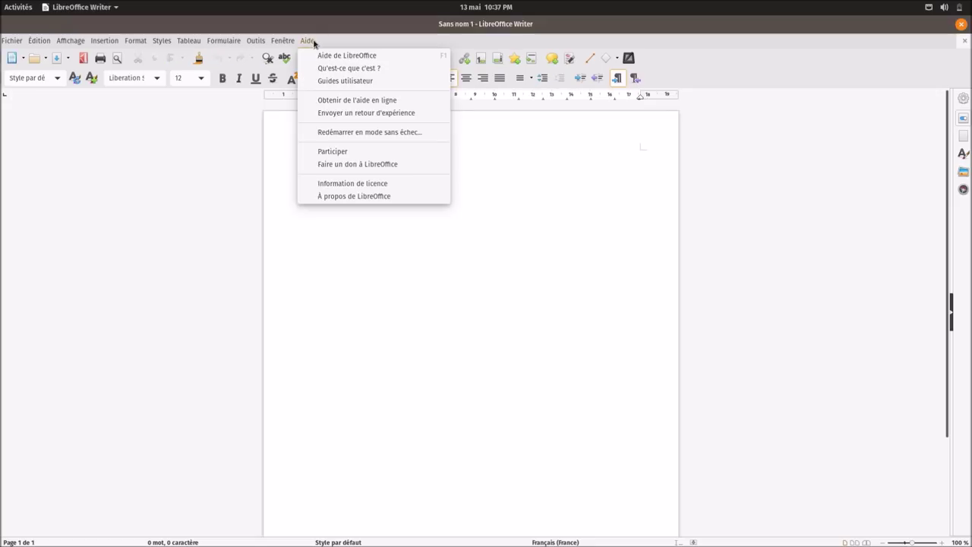
pyautogui.click(343, 196)
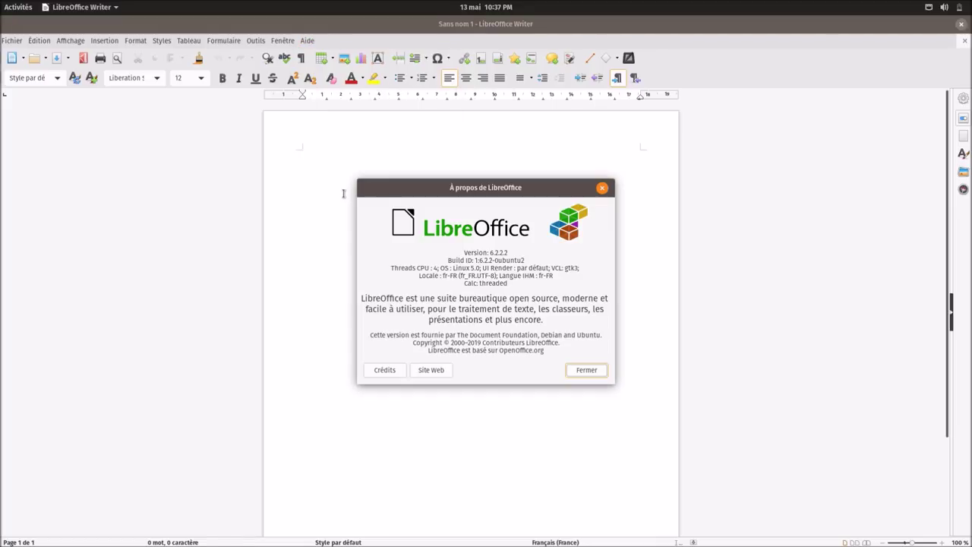
pyautogui.click(587, 370)
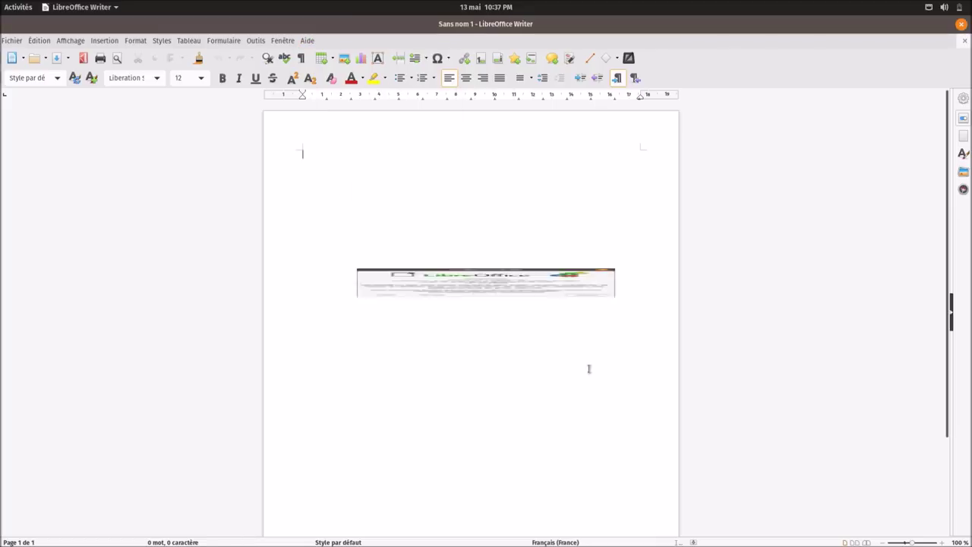
pyautogui.click(960, 26)
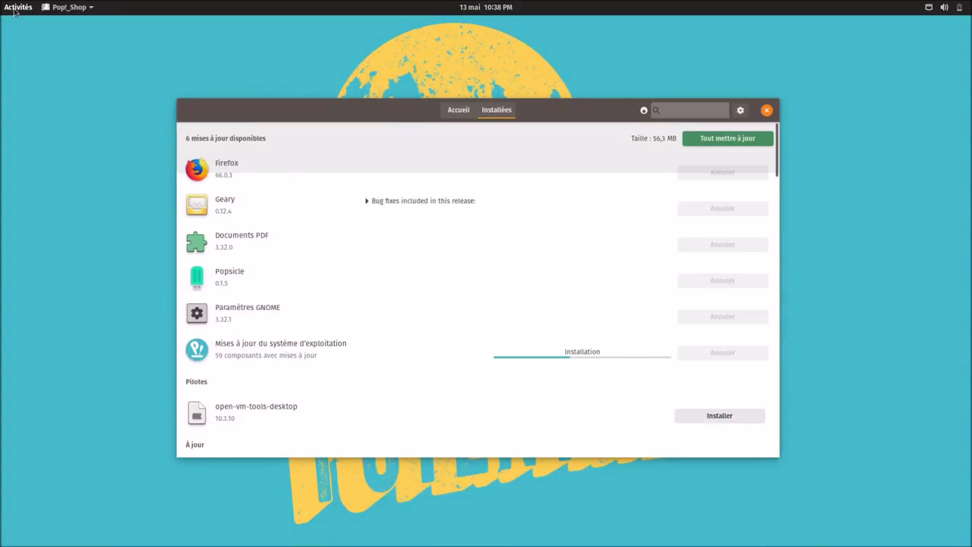
# Launch the Calculatrice app and move its window clear of Pop!_Shop
pyautogui.click(15, 10)
pyautogui.click(27, 384)
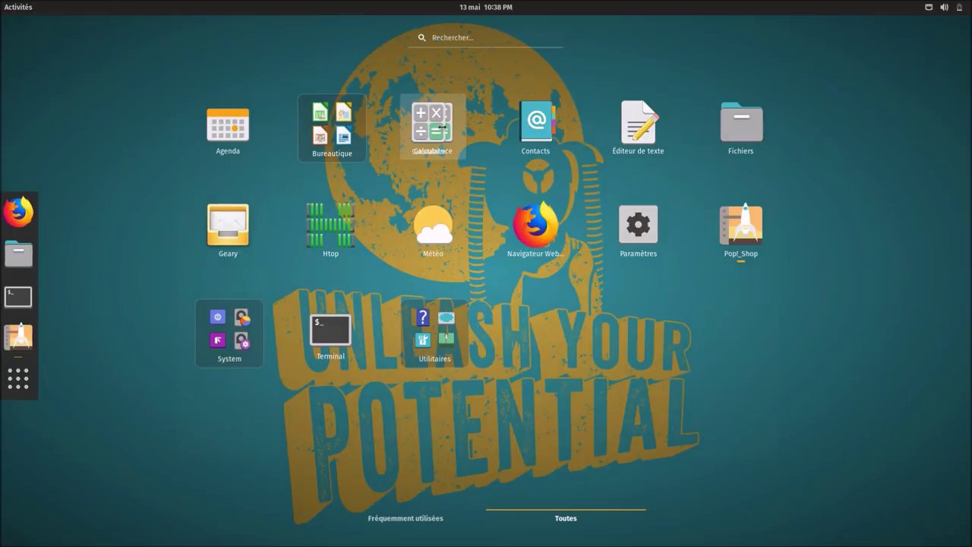
pyautogui.click(439, 130)
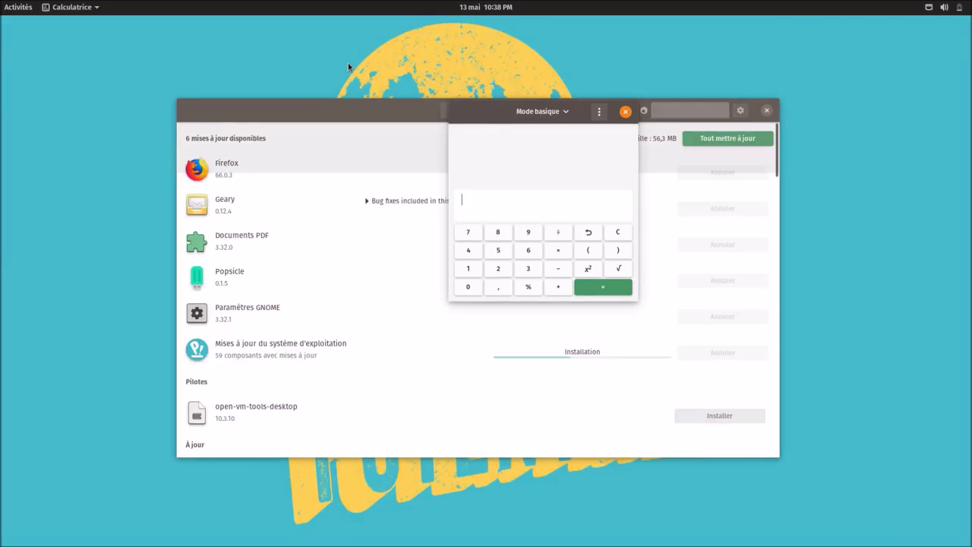
pyautogui.moveTo(497, 114); pyautogui.dragTo(76, 68)
# Launch the Contacts app from the full list of applications
pyautogui.click(17, 9)
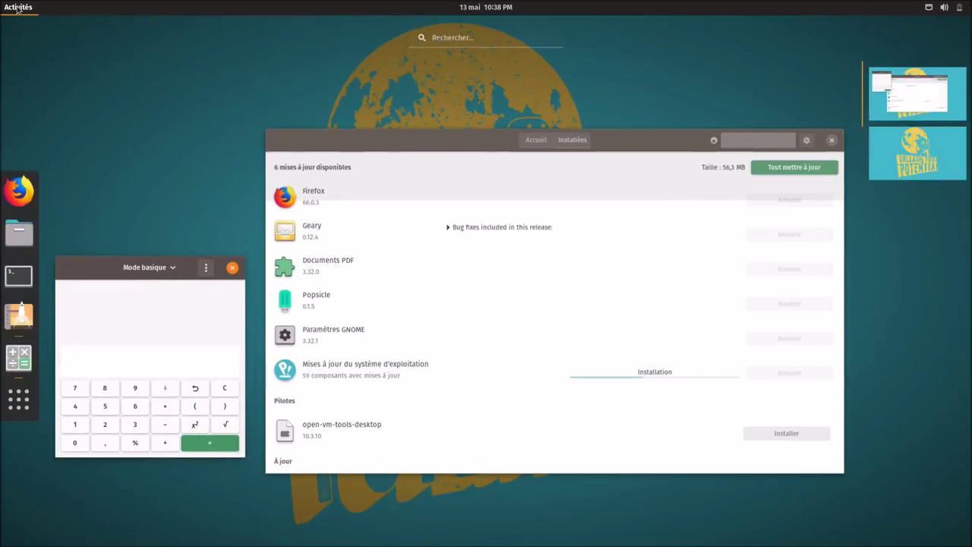
pyautogui.click(21, 396)
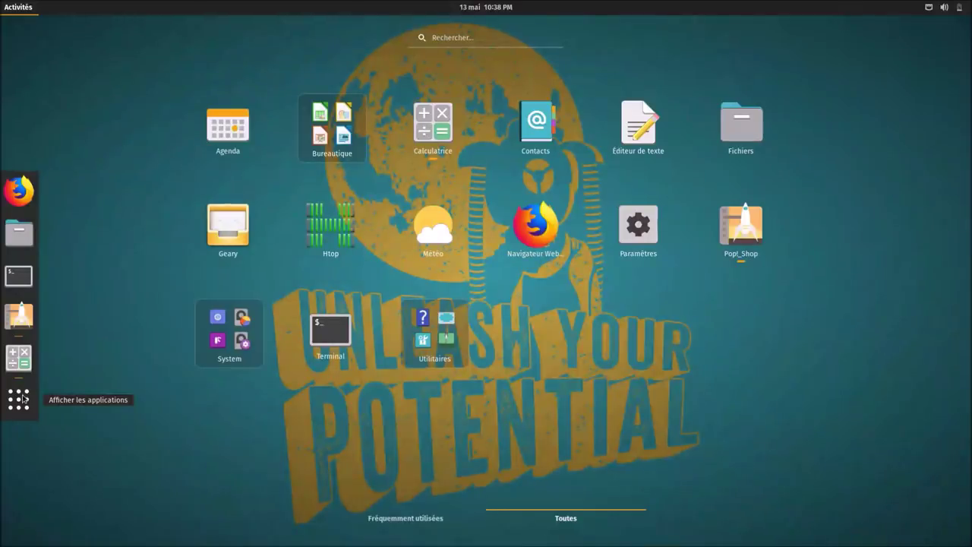
pyautogui.click(541, 120)
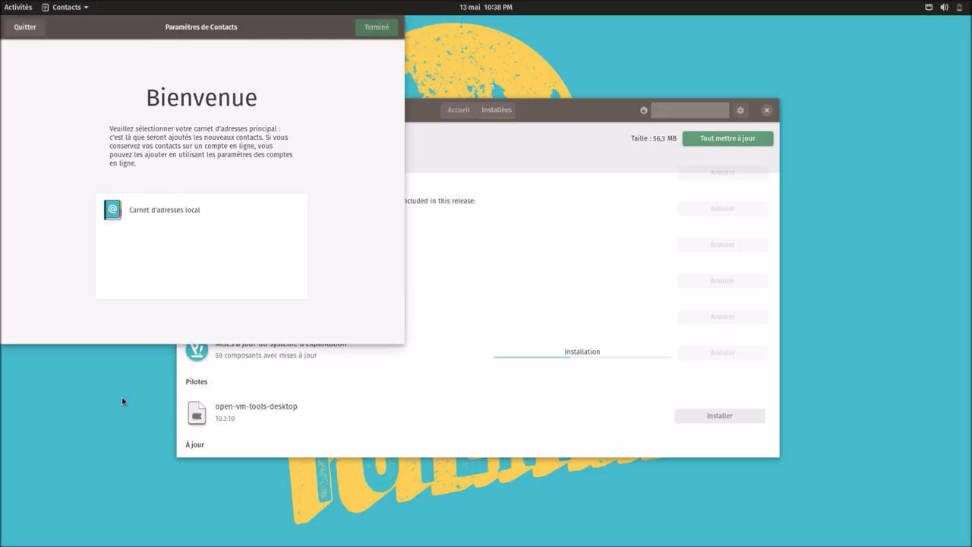
# Launch the text editor (Éditeur de texte) from the full list of applications
pyautogui.click(18, 7)
pyautogui.click(17, 429)
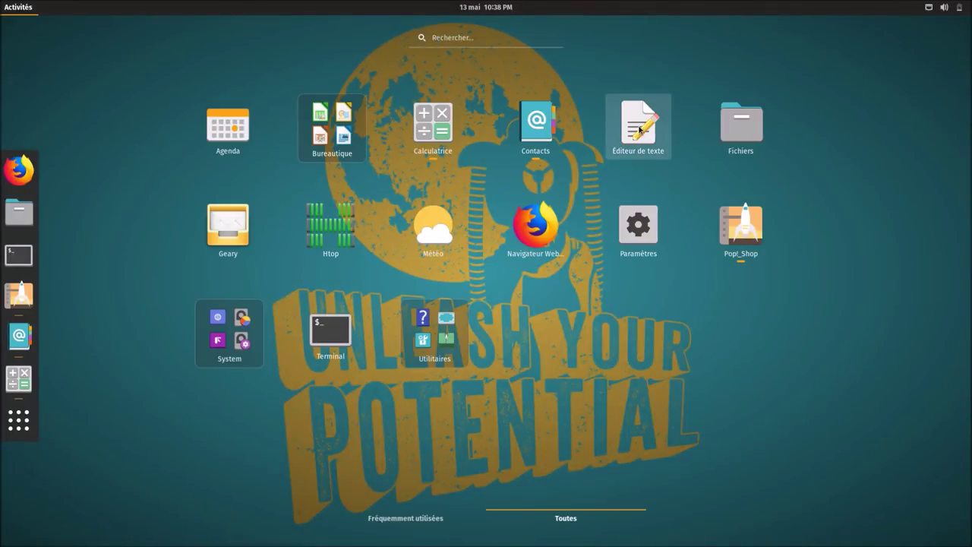
pyautogui.click(641, 130)
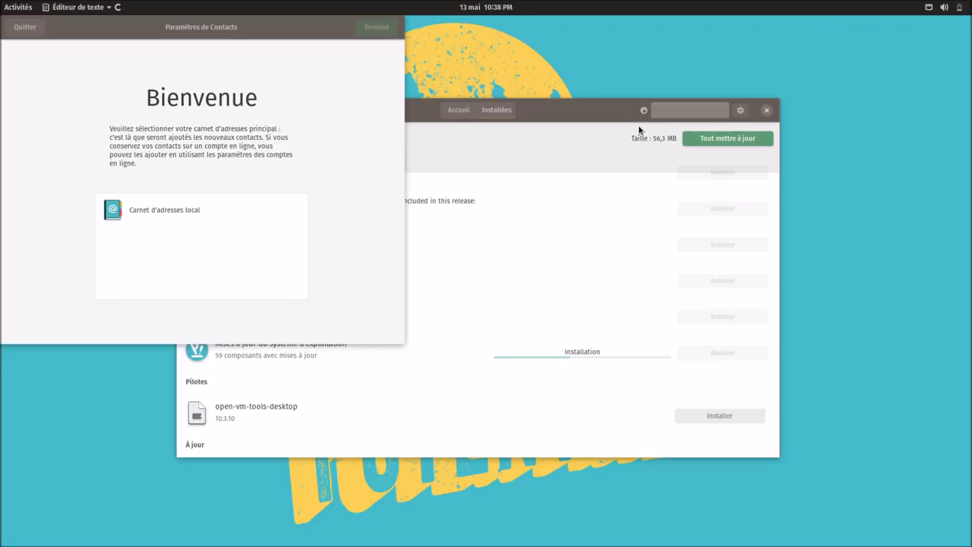
# Open the Fichiers file manager at the home folder
pyautogui.click(10, 9)
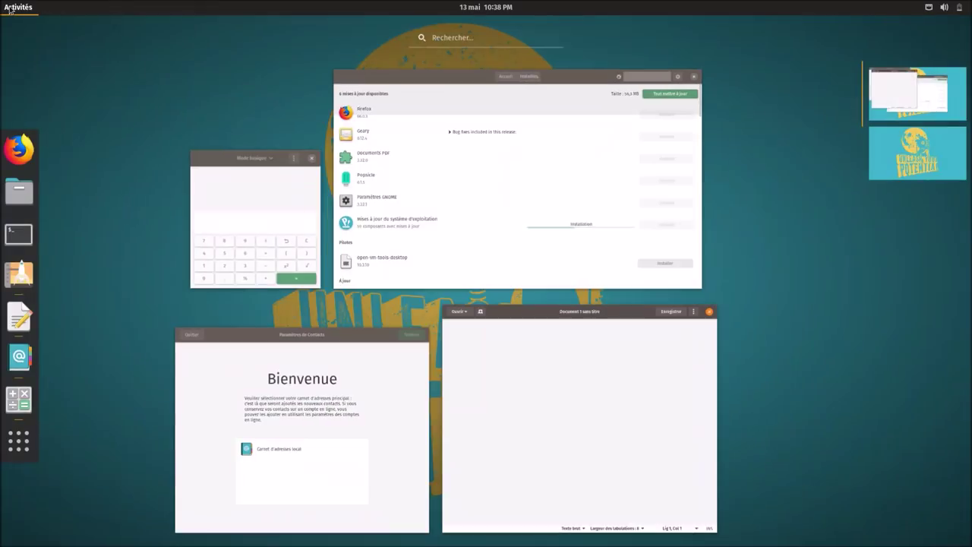
pyautogui.click(10, 450)
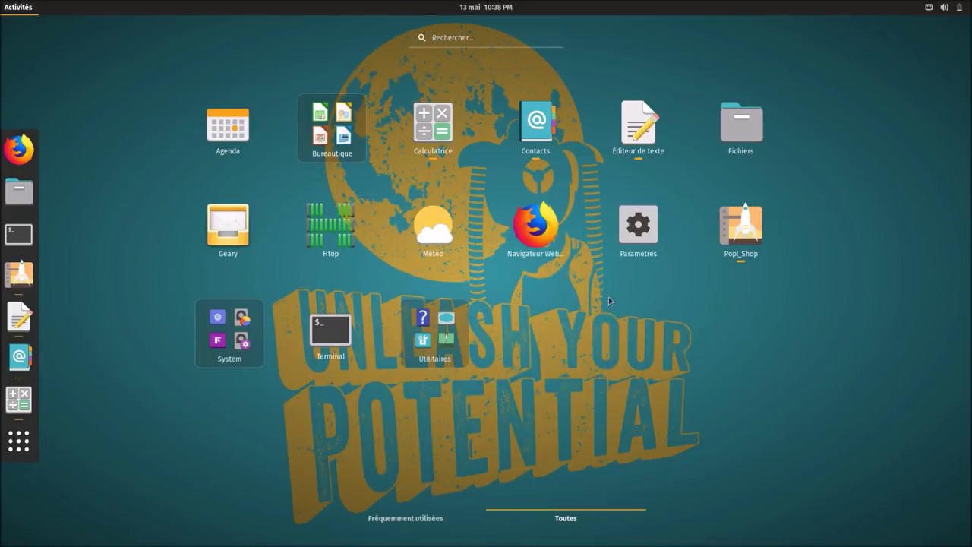
pyautogui.click(748, 128)
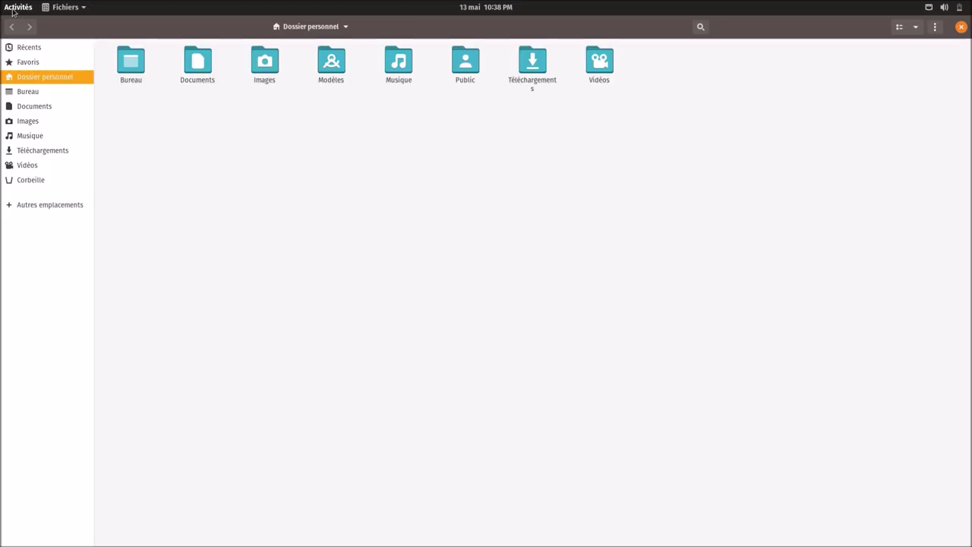
# Launch the Geary mail client from the full list of applications
pyautogui.click(13, 11)
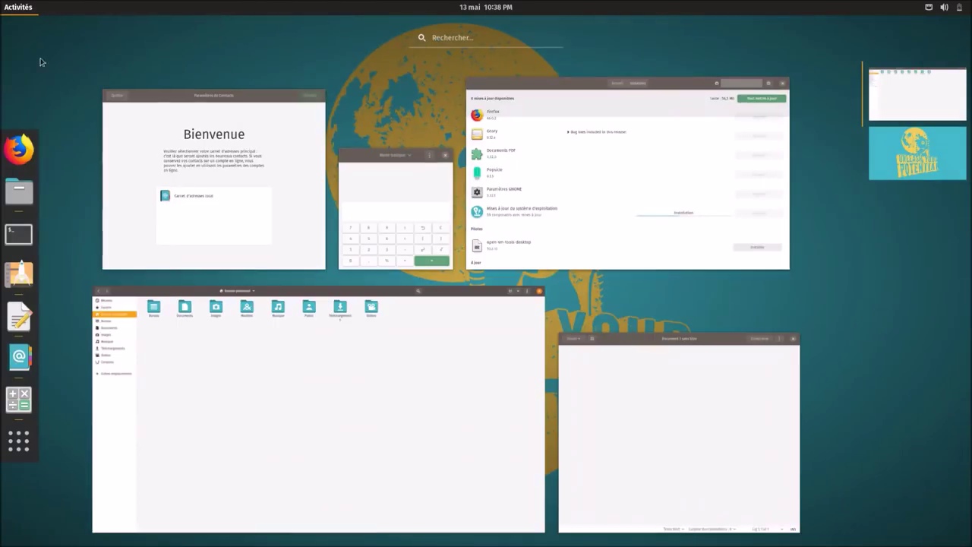
pyautogui.click(24, 447)
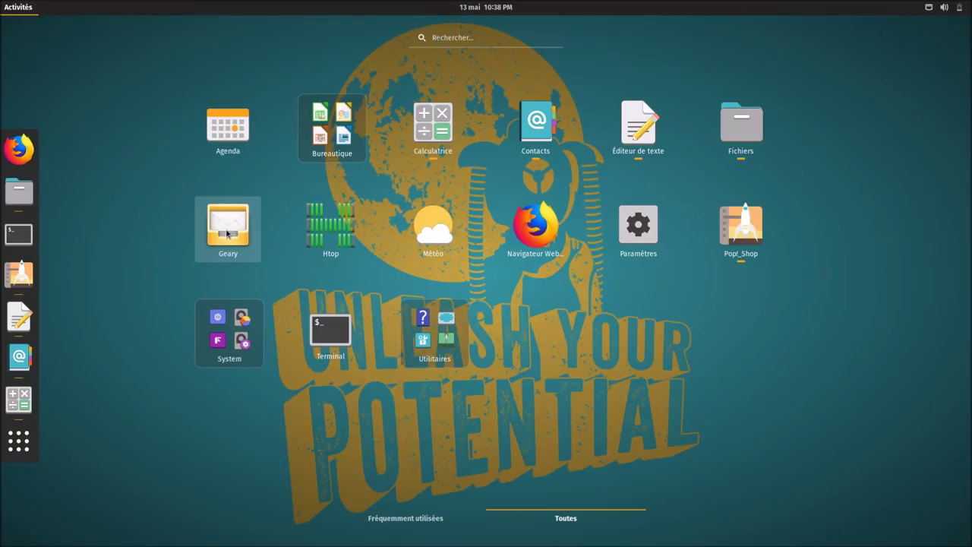
pyautogui.click(227, 233)
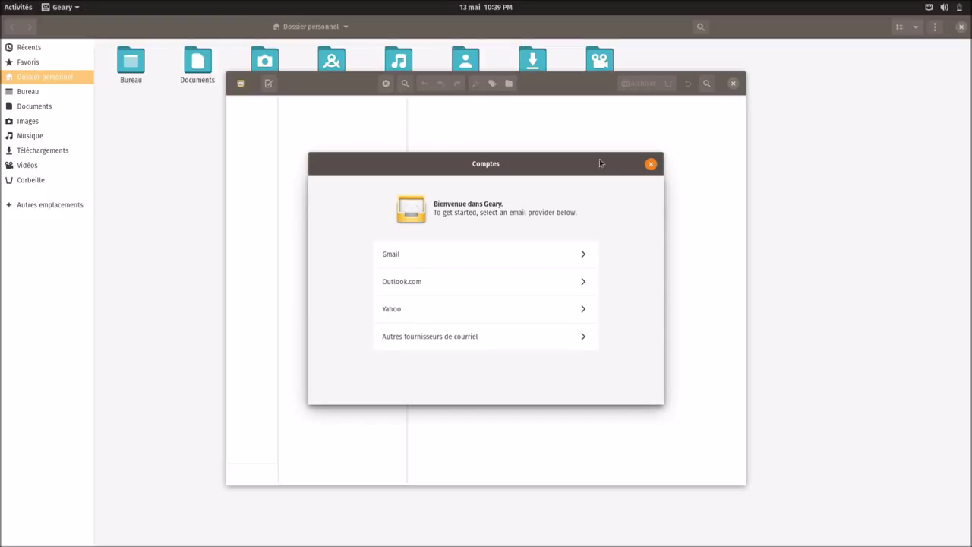
# Close the Contacts, text editor, calculator and Fichiers windows from the overview of open windows
pyautogui.click(27, 8)
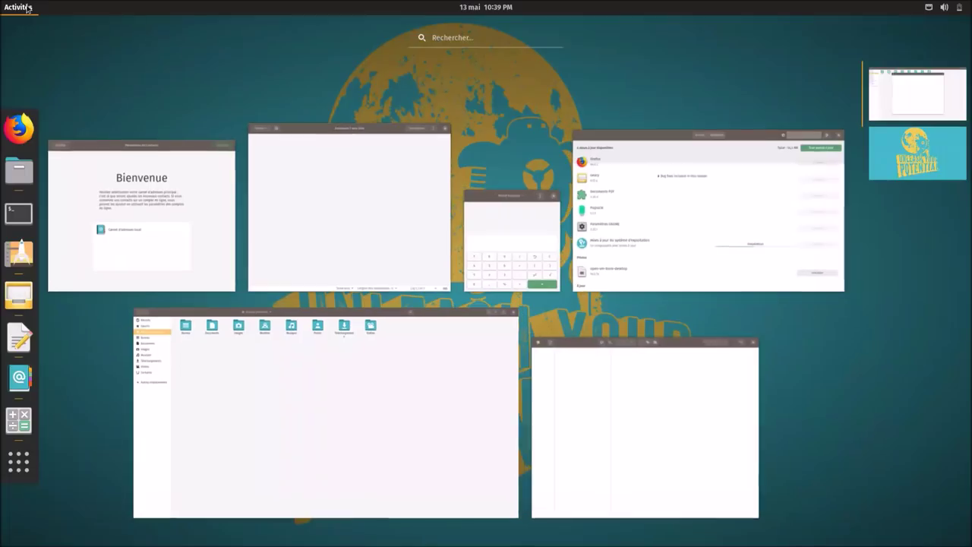
pyautogui.click(236, 139)
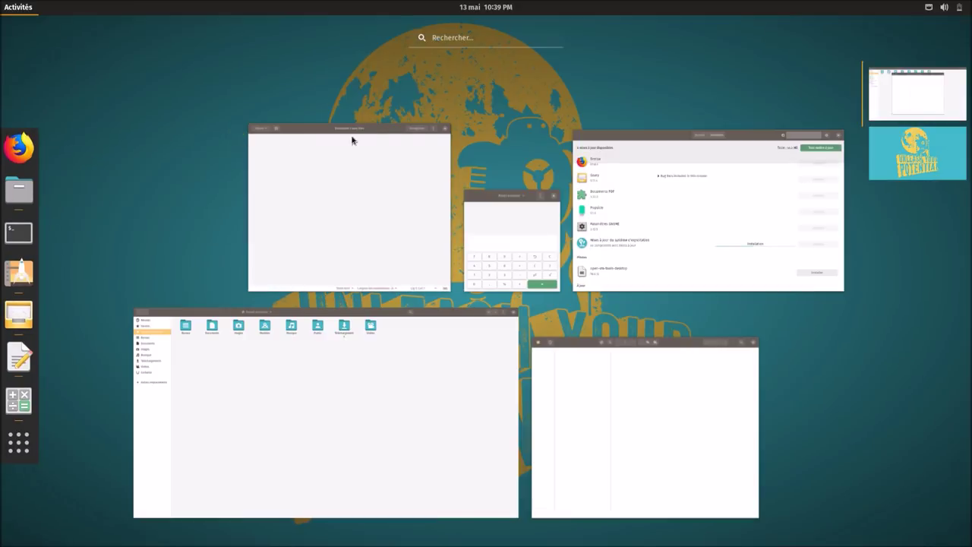
pyautogui.click(449, 122)
pyautogui.click(557, 193)
pyautogui.click(519, 307)
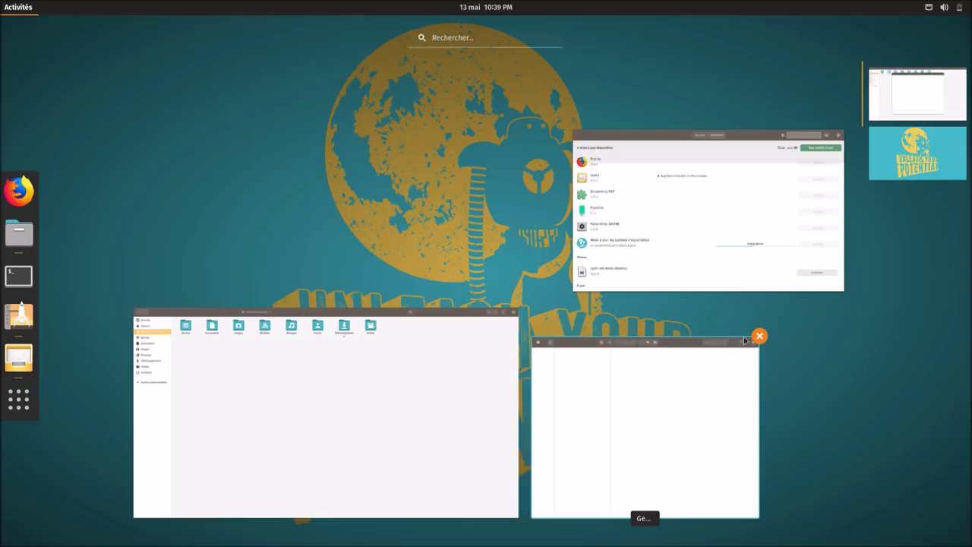
# Bring Geary to the front, move its Comptes dialog lower in the window, and close it to quit Geary
pyautogui.moveTo(758, 339)
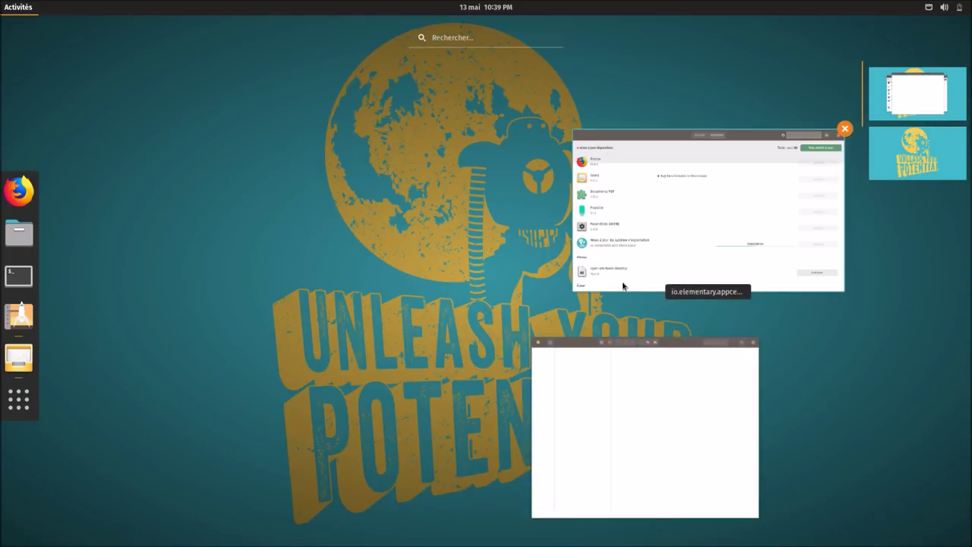
pyautogui.click(592, 405)
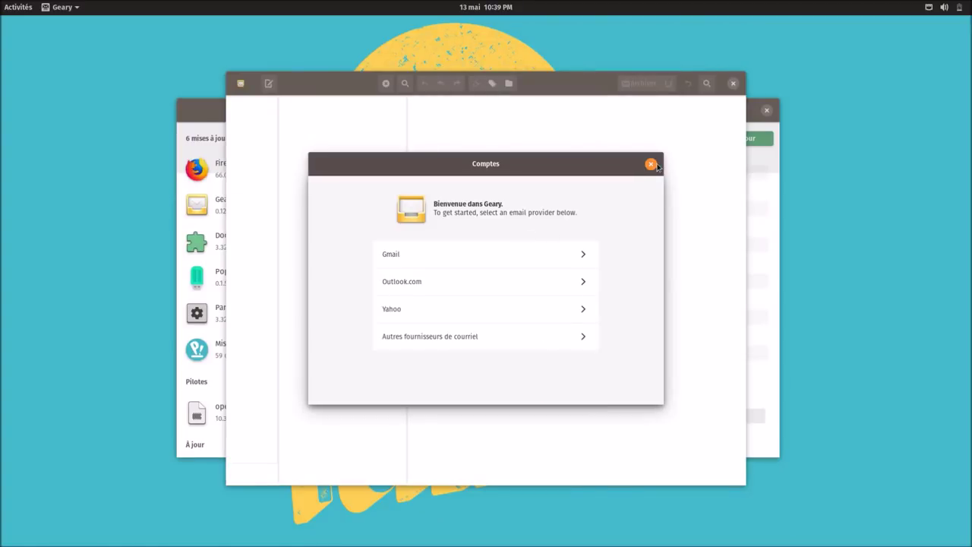
pyautogui.moveTo(599, 163); pyautogui.dragTo(524, 237)
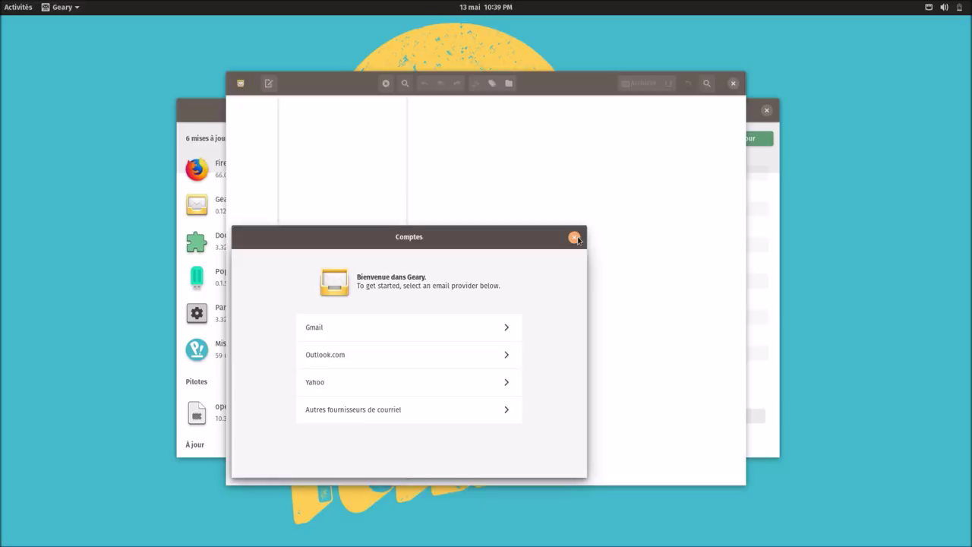
pyautogui.click(574, 237)
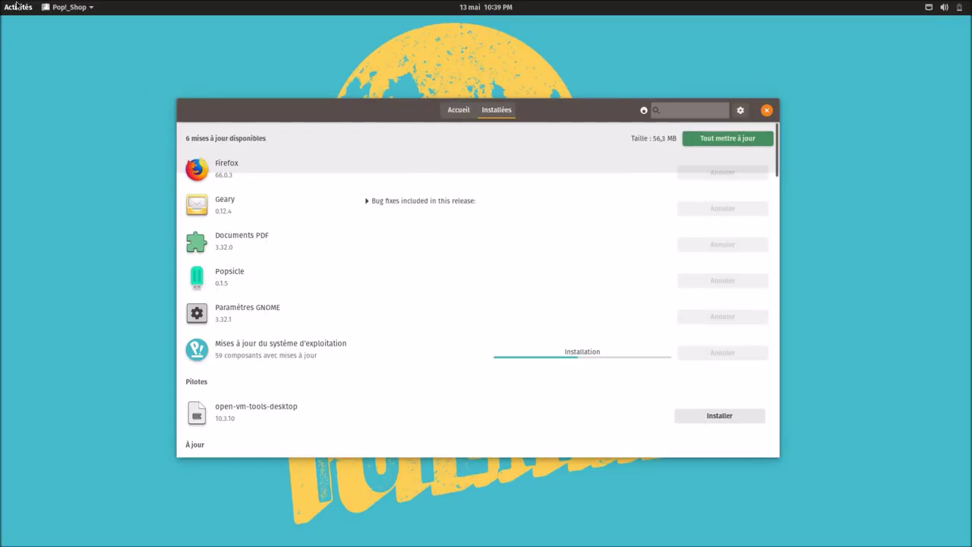
# Launch the Météo weather app from the full list of applications
pyautogui.click(19, 6)
pyautogui.click(15, 383)
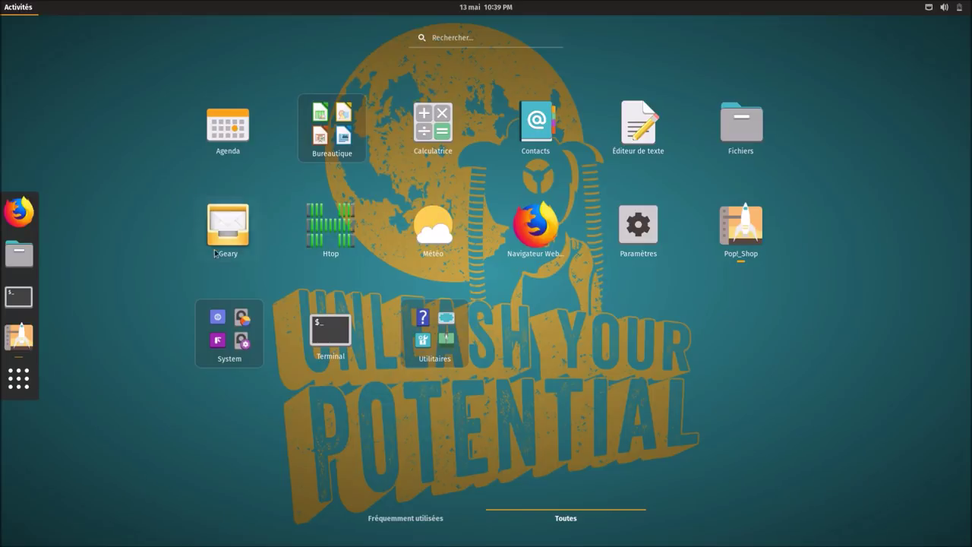
pyautogui.click(436, 240)
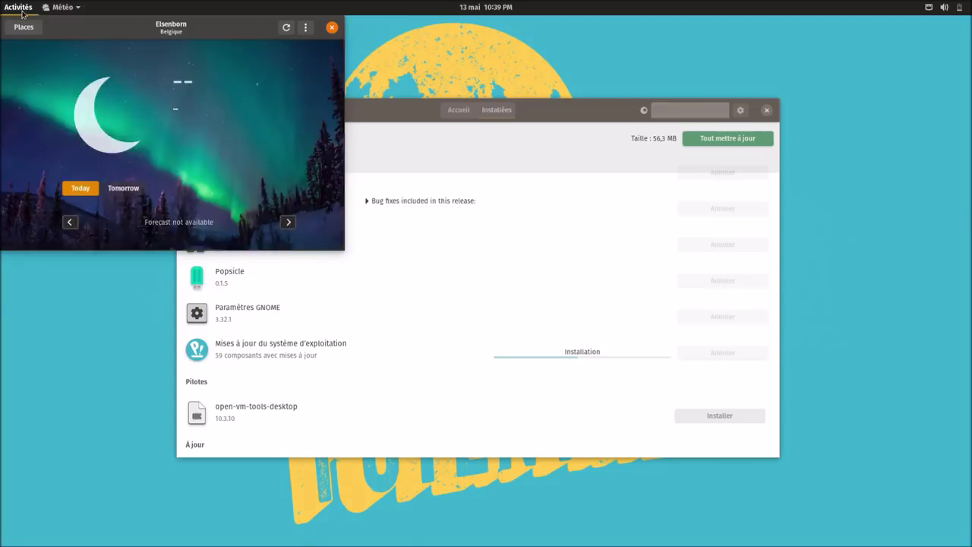
# Launch Paramètres from the full list of applications
pyautogui.click(22, 13)
pyautogui.click(19, 400)
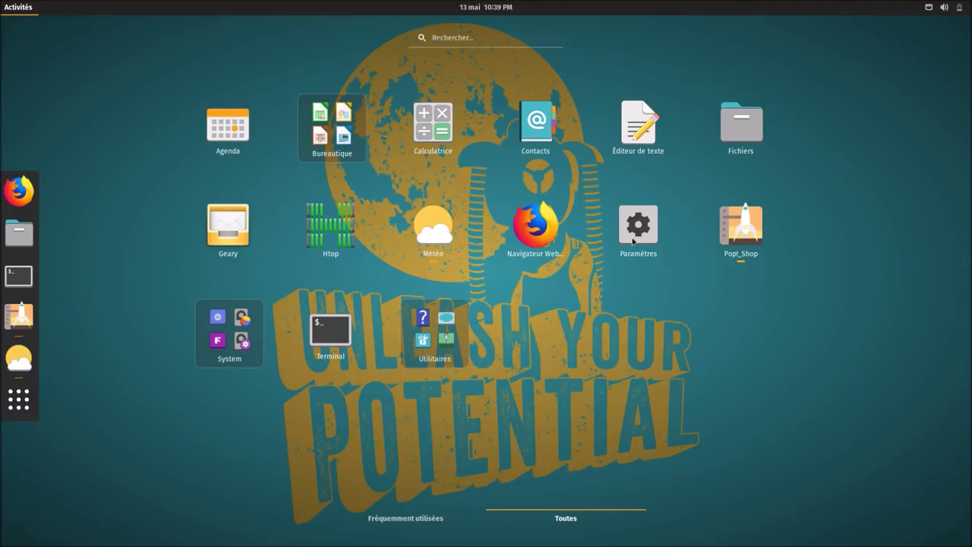
pyautogui.click(634, 227)
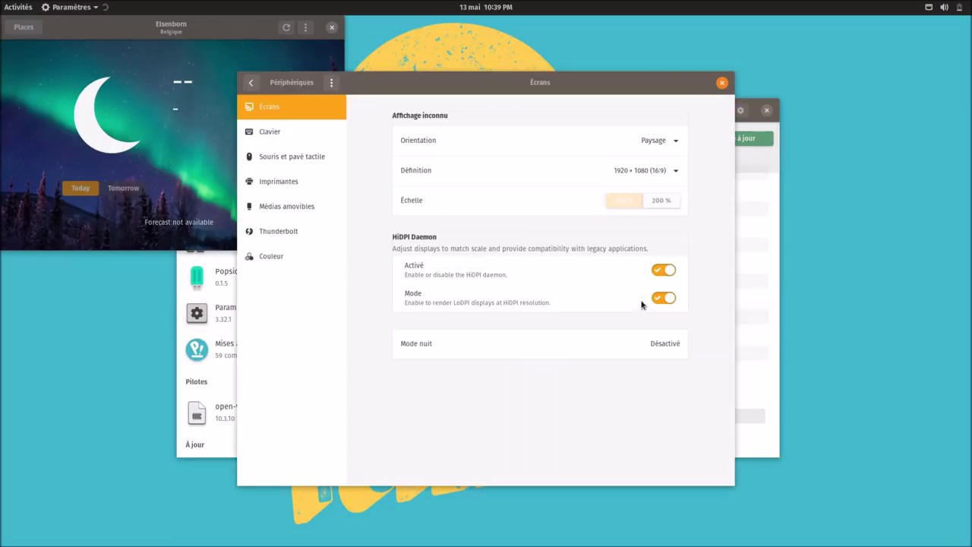
# Go back to the main settings list, show the Appearance page and close the Météo window
pyautogui.click(251, 82)
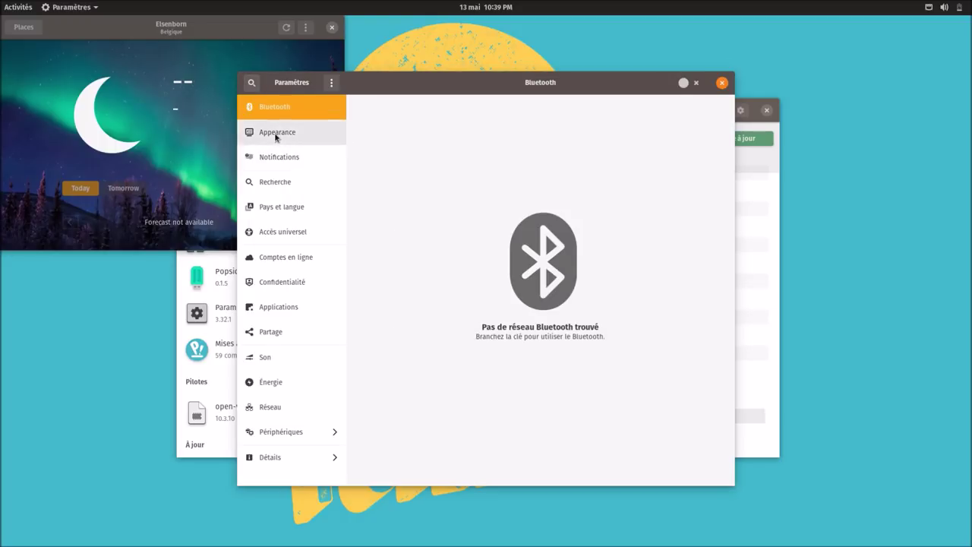
pyautogui.click(277, 136)
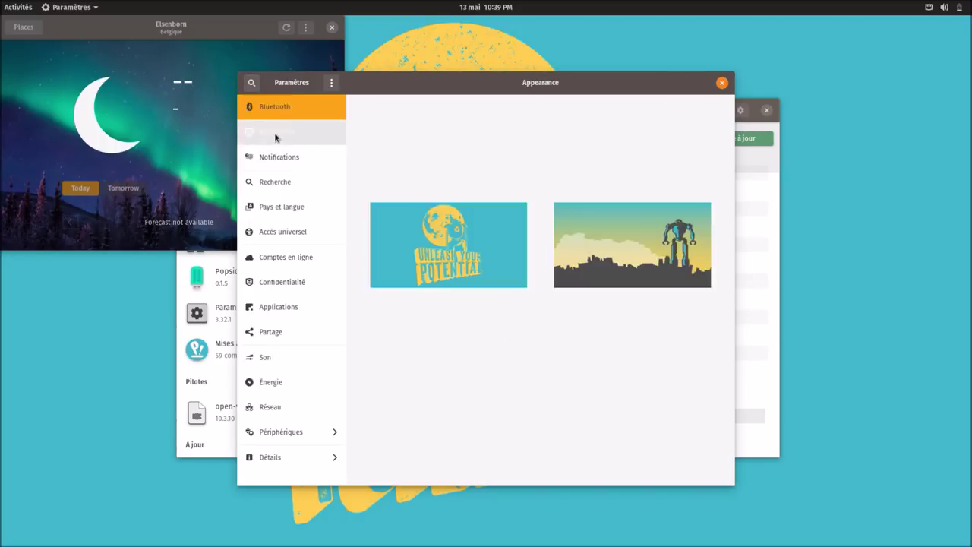
pyautogui.click(330, 27)
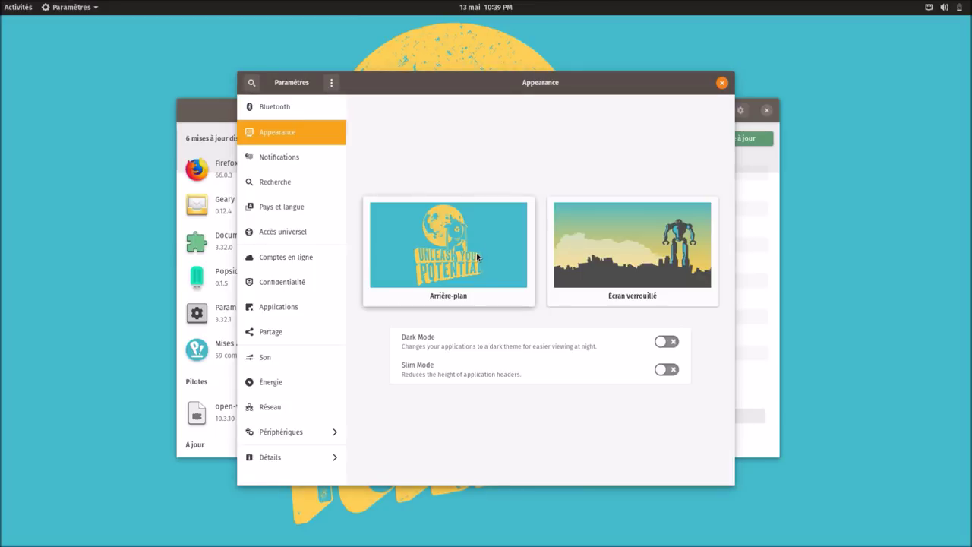
# Browse the desktop wallpapers without choosing one, and turn on Dark Mode in the Appearance settings
pyautogui.click(477, 257)
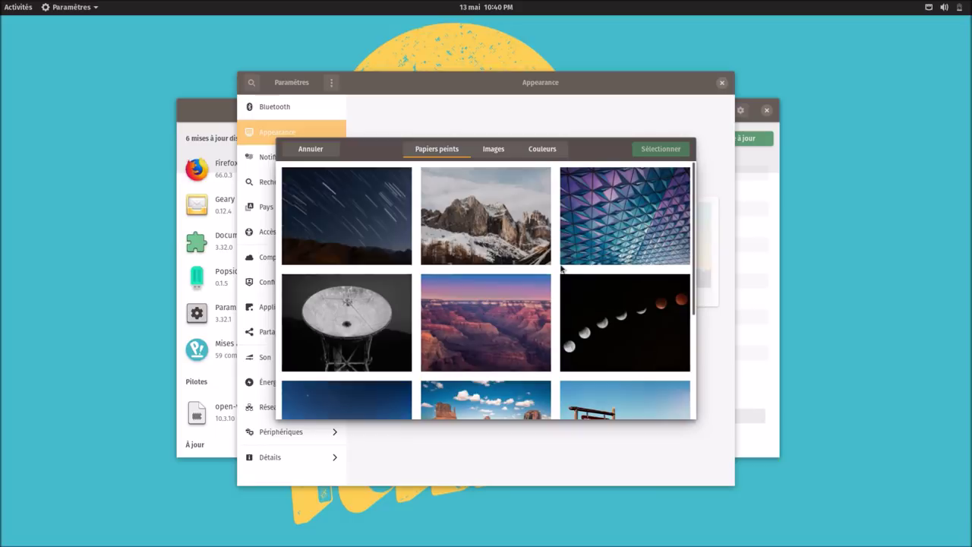
pyautogui.scroll(-3, 561, 267)
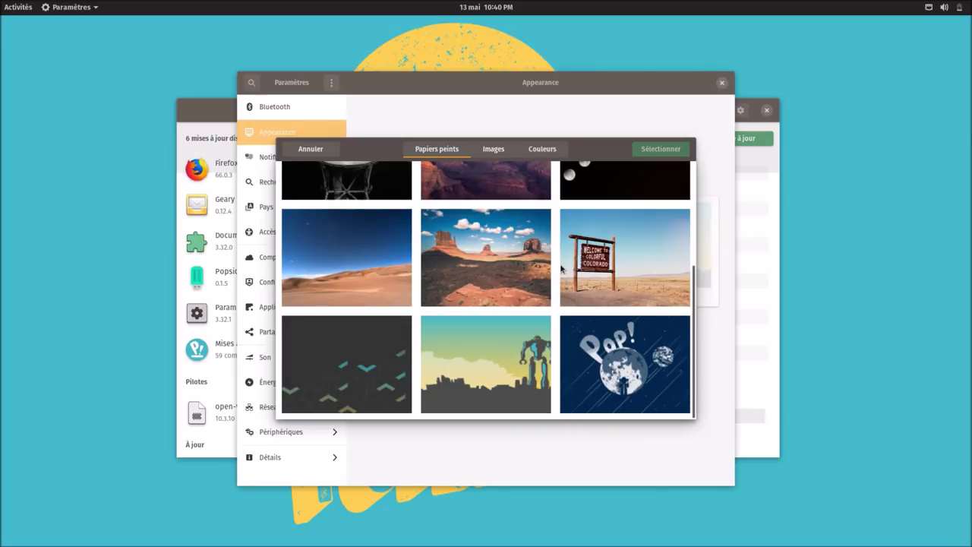
pyautogui.scroll(3, 561, 268)
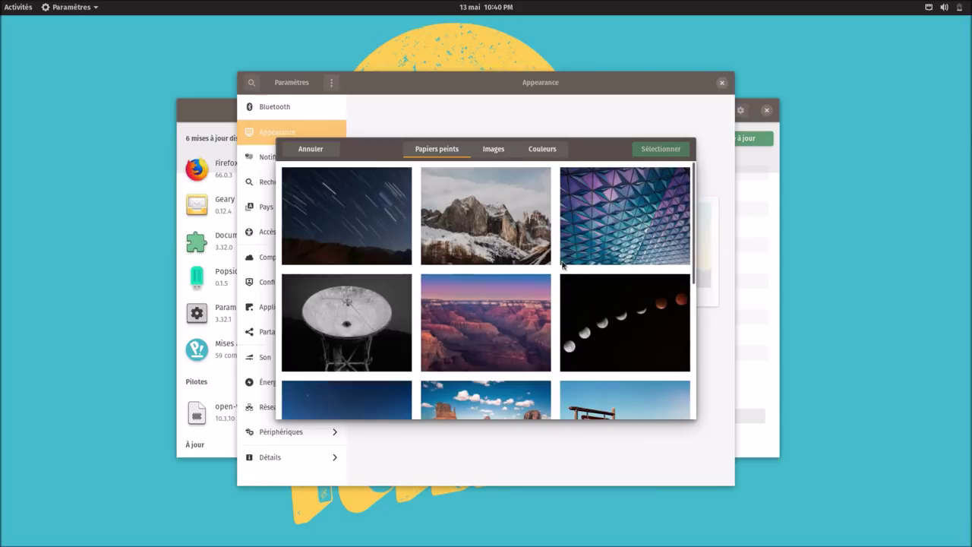
pyautogui.click(332, 152)
pyautogui.click(669, 343)
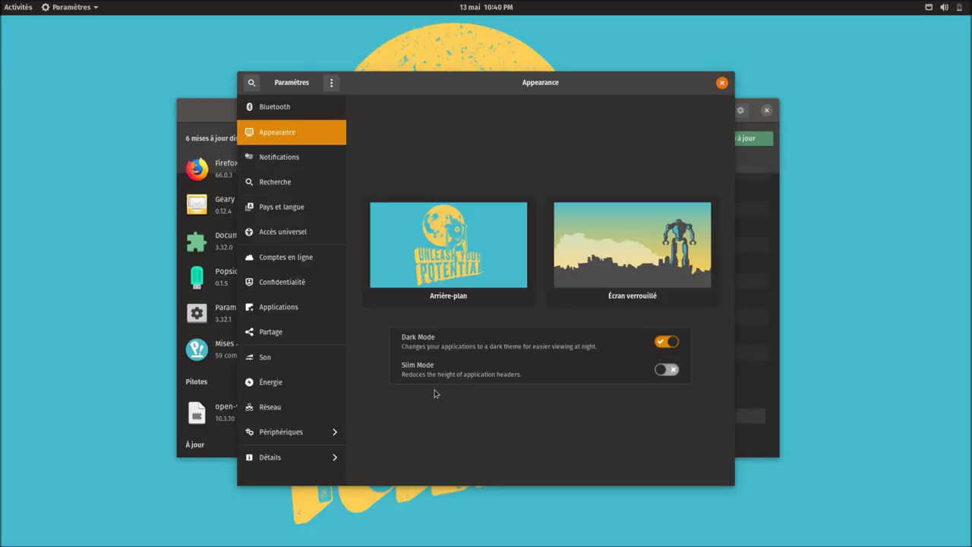
# Look through the Notifications, Recherche, Pays et langue and Comptes en ligne settings pages
pyautogui.click(267, 162)
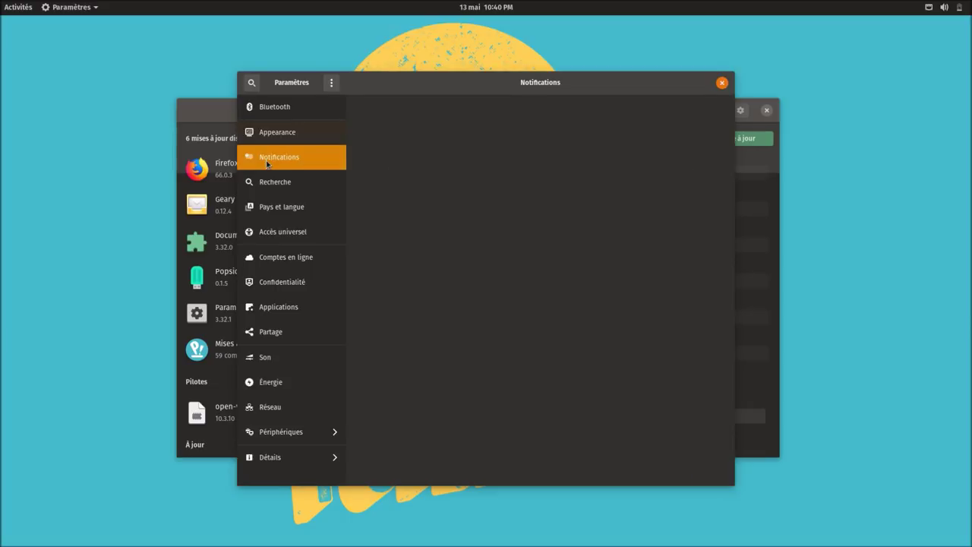
pyautogui.click(275, 188)
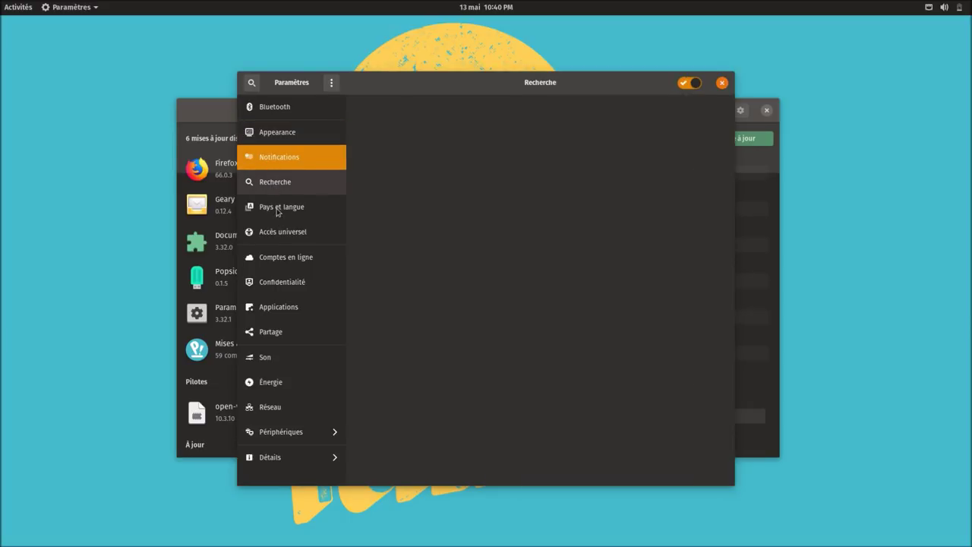
pyautogui.click(278, 213)
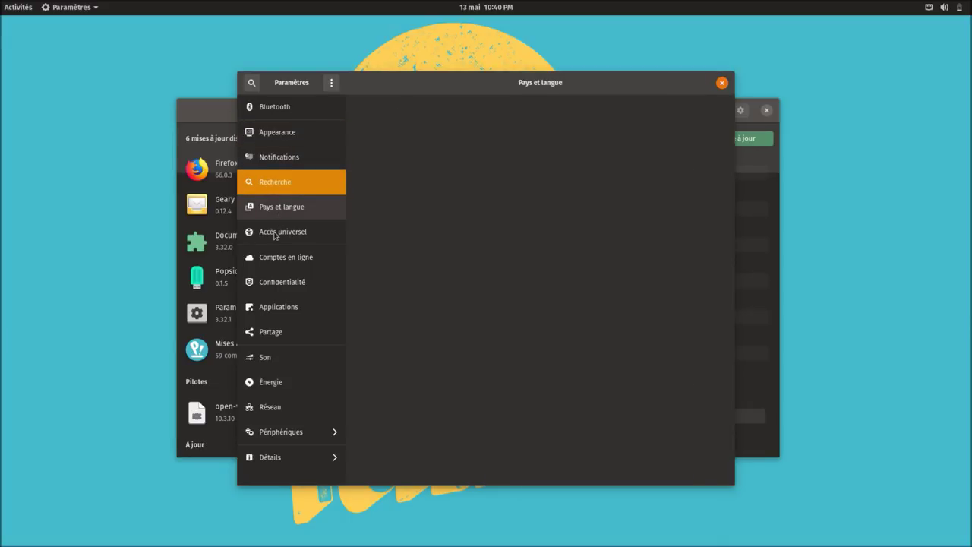
pyautogui.click(271, 262)
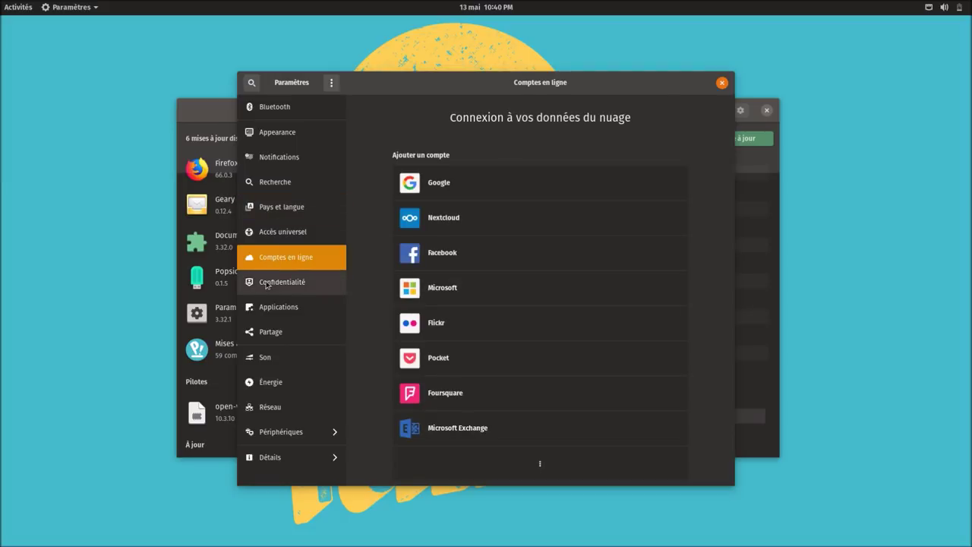
# Turn on automatic purging of temporary files in the Confidentialité settings
pyautogui.click(267, 284)
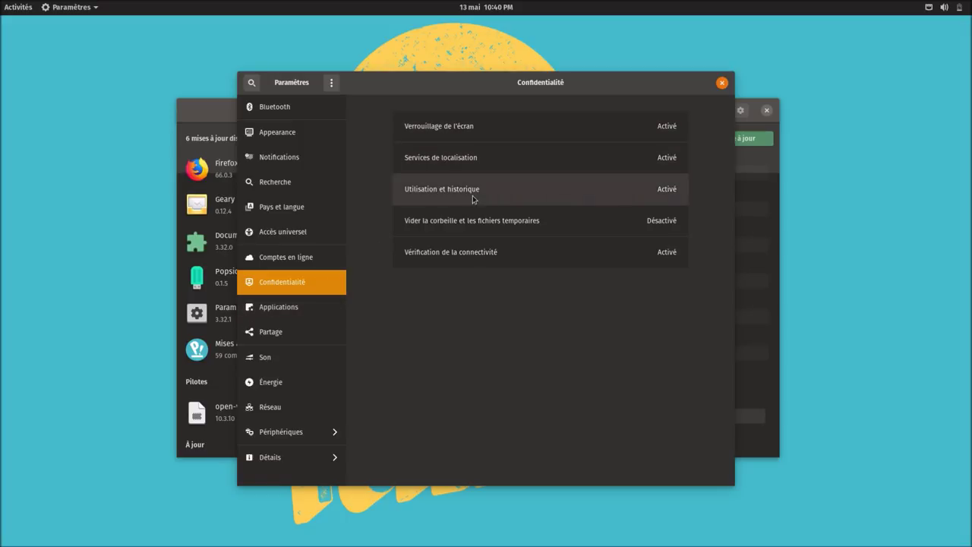
pyautogui.click(515, 231)
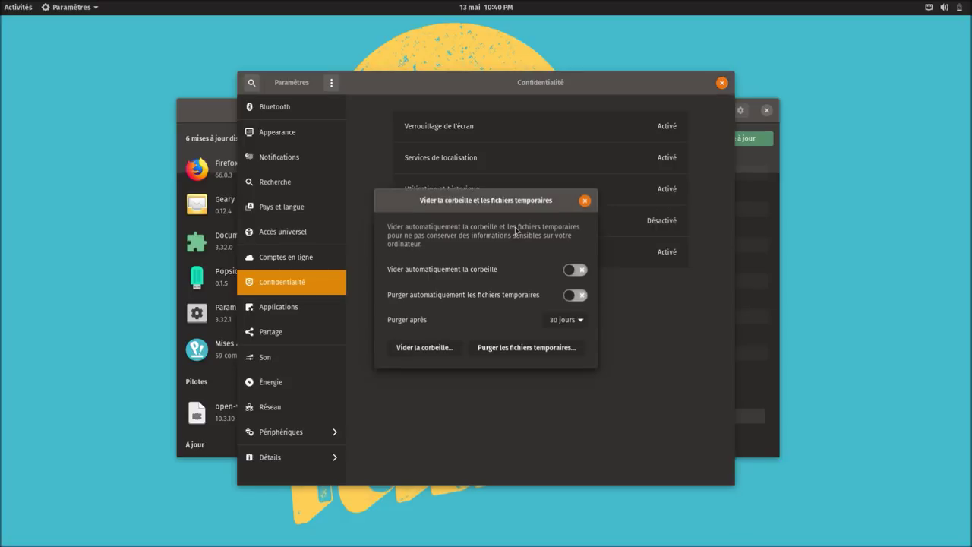
pyautogui.click(582, 296)
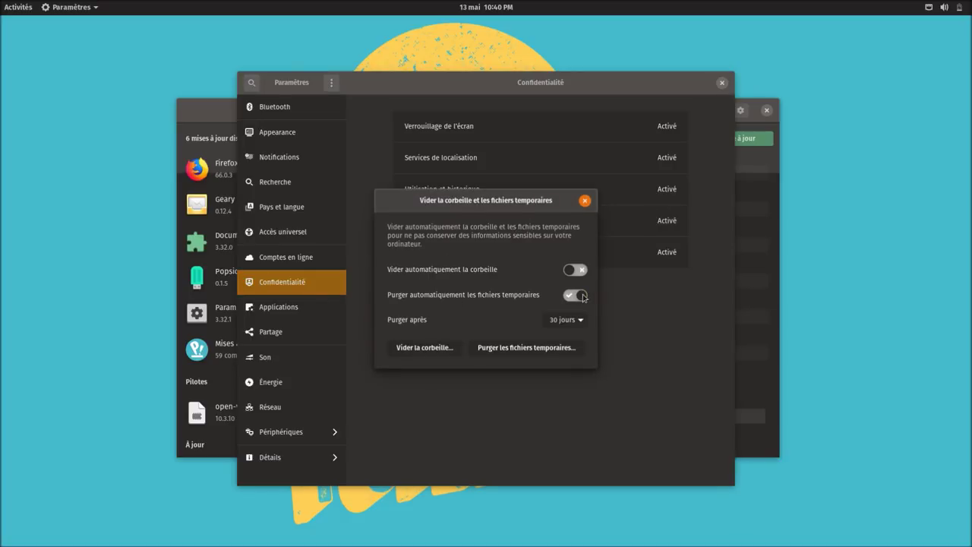
pyautogui.click(585, 200)
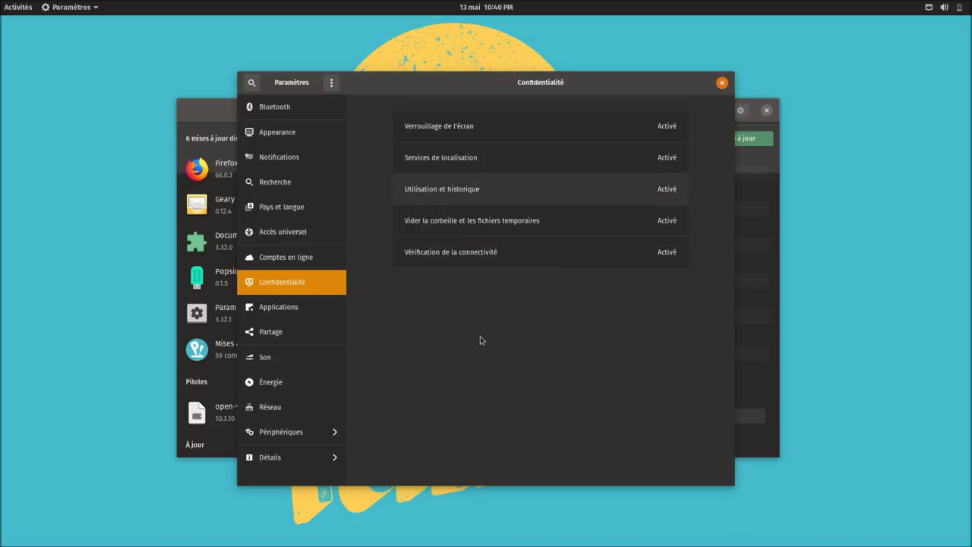
# Open the Applications settings, maximize the window and look through the application list before returning to the main settings list
pyautogui.click(266, 311)
pyautogui.press('super+Up')
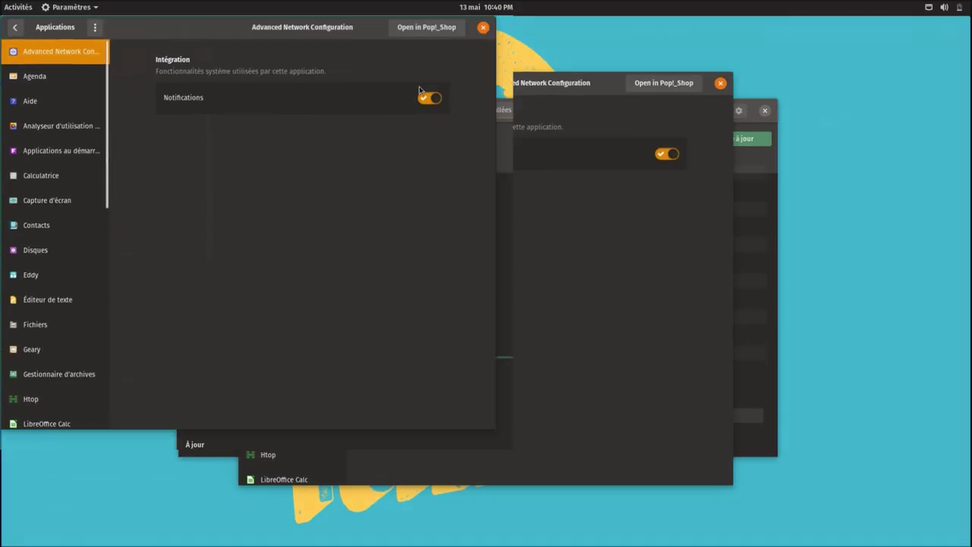
pyautogui.scroll(-5, 59, 115)
pyautogui.click(14, 28)
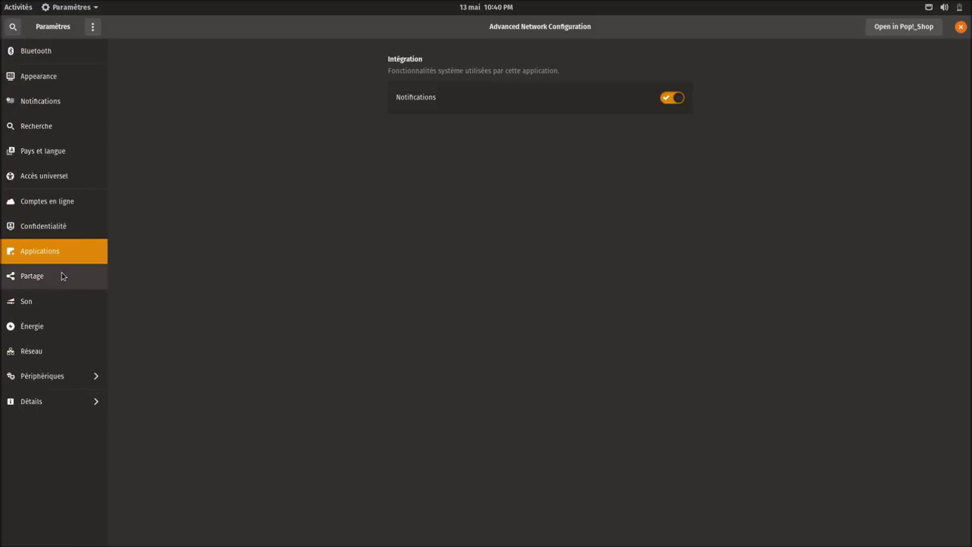
# Turn on sharing in the Partage settings and enable Partage d'écran
pyautogui.click(63, 276)
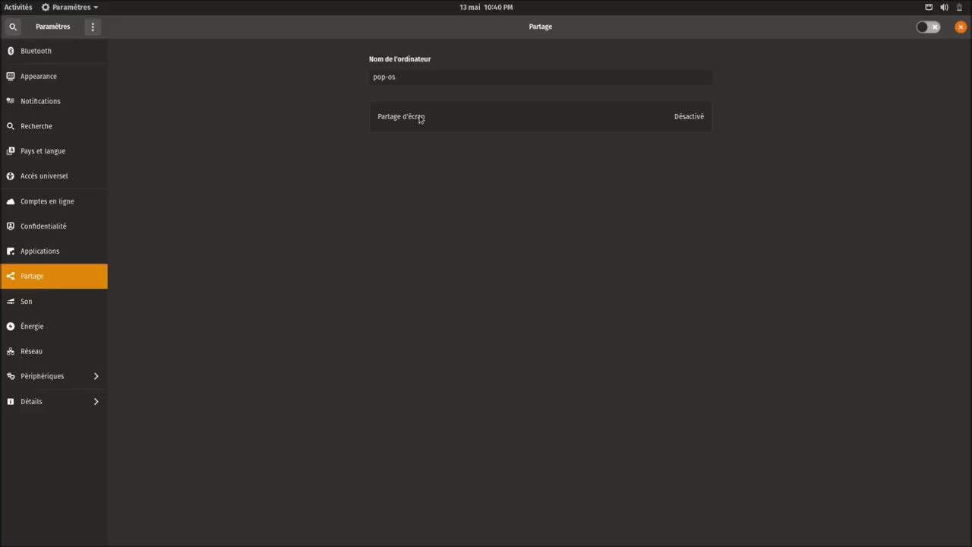
pyautogui.click(934, 28)
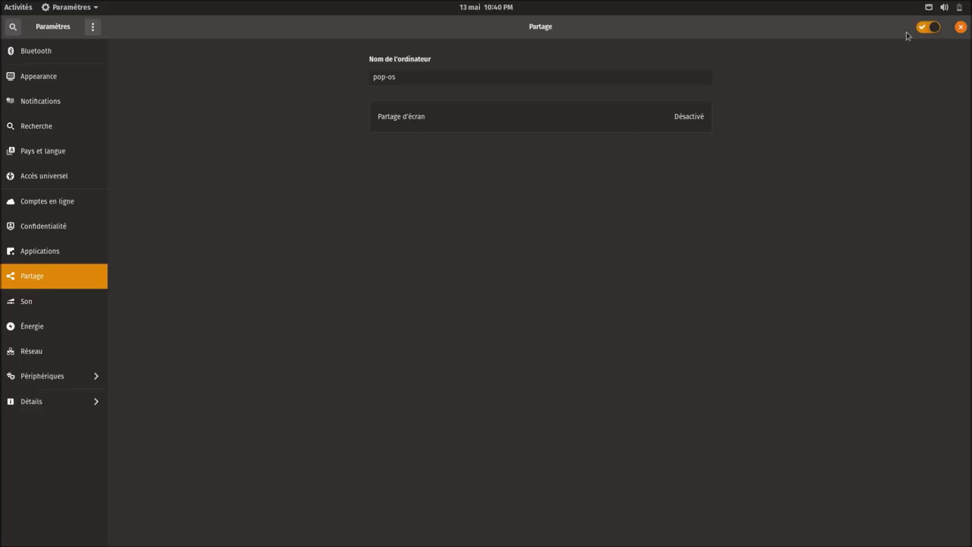
pyautogui.click(677, 119)
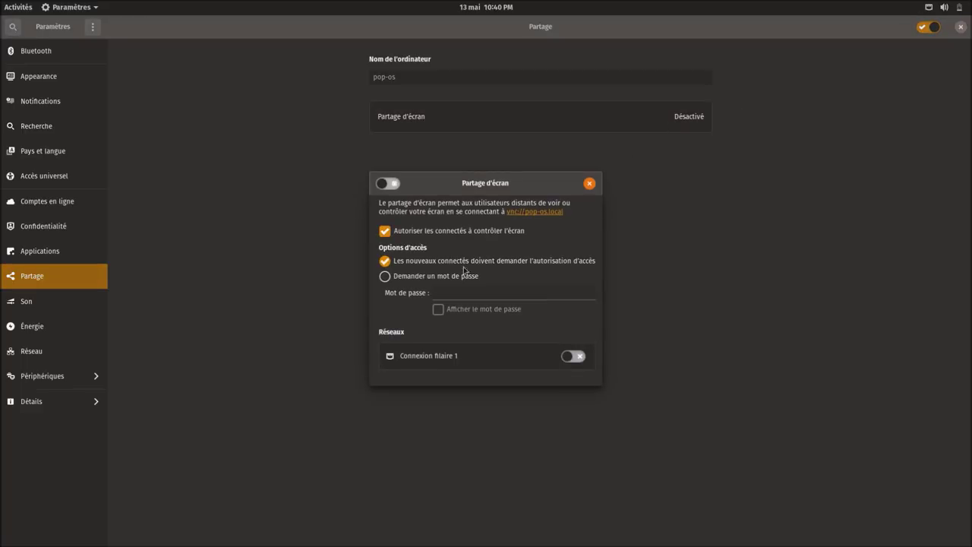
pyautogui.click(394, 185)
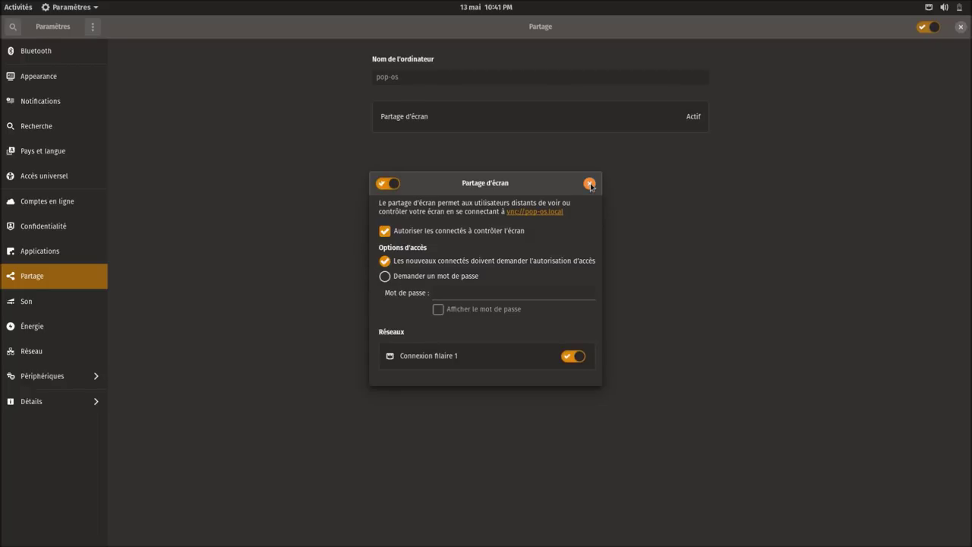
pyautogui.click(589, 184)
# Look through the Son, Énergie and Réseau settings pages
pyautogui.click(38, 305)
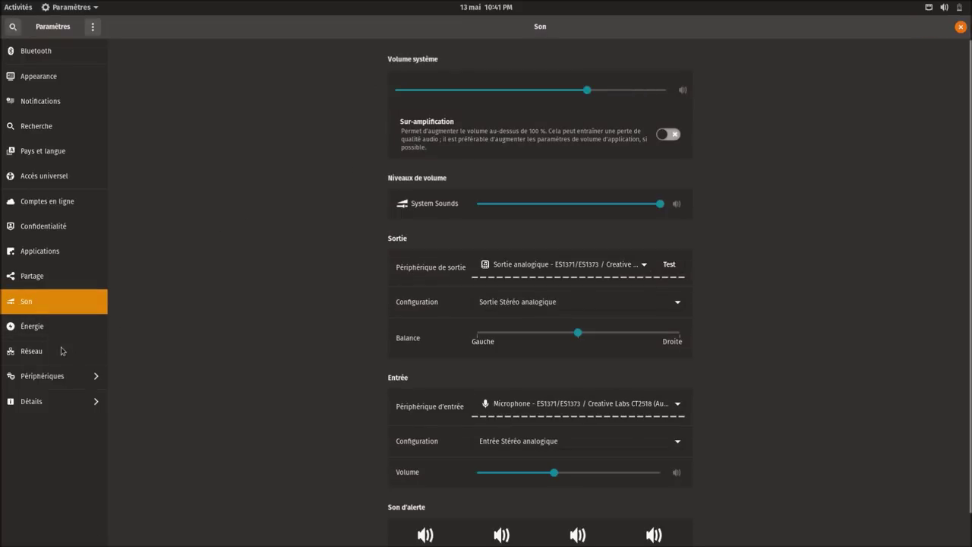
pyautogui.click(52, 332)
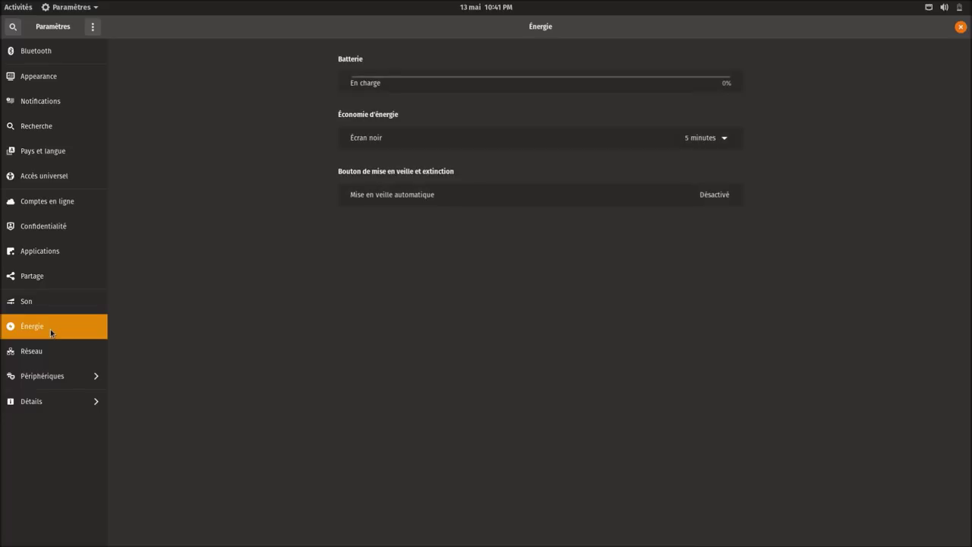
pyautogui.click(37, 357)
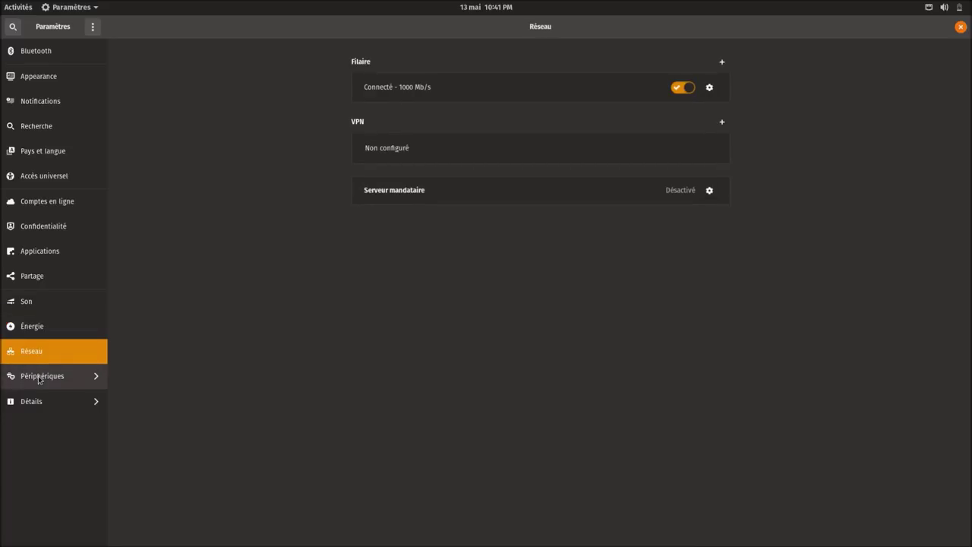
# Look through the Périphériques settings pages, including Clavier, Imprimantes, Médias amovibles and Thunderbolt, and return to the main settings list
pyautogui.click(38, 378)
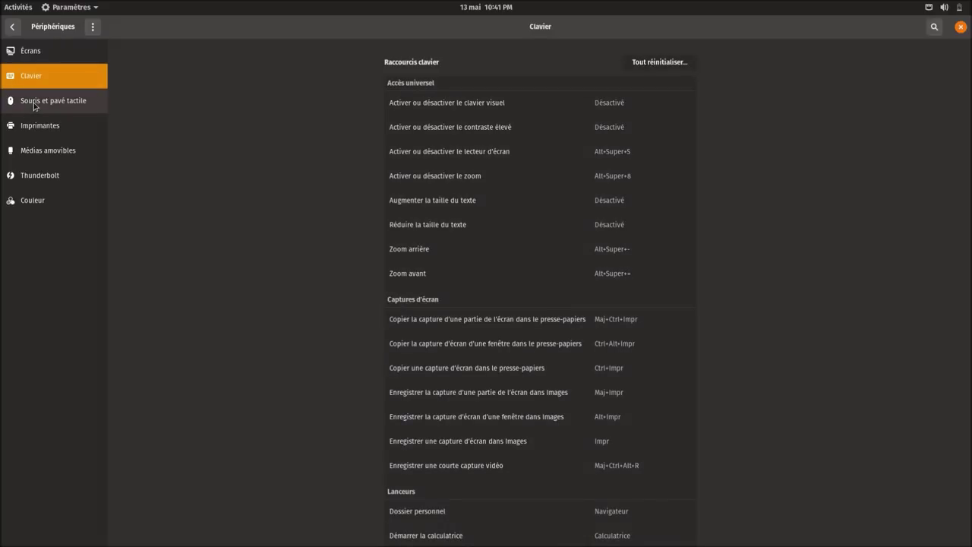
pyautogui.click(34, 106)
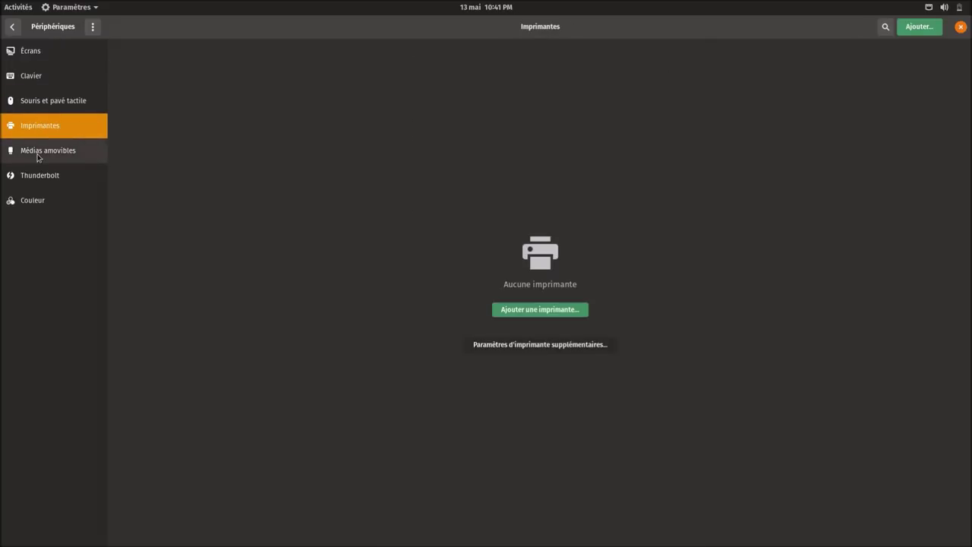
pyautogui.click(38, 157)
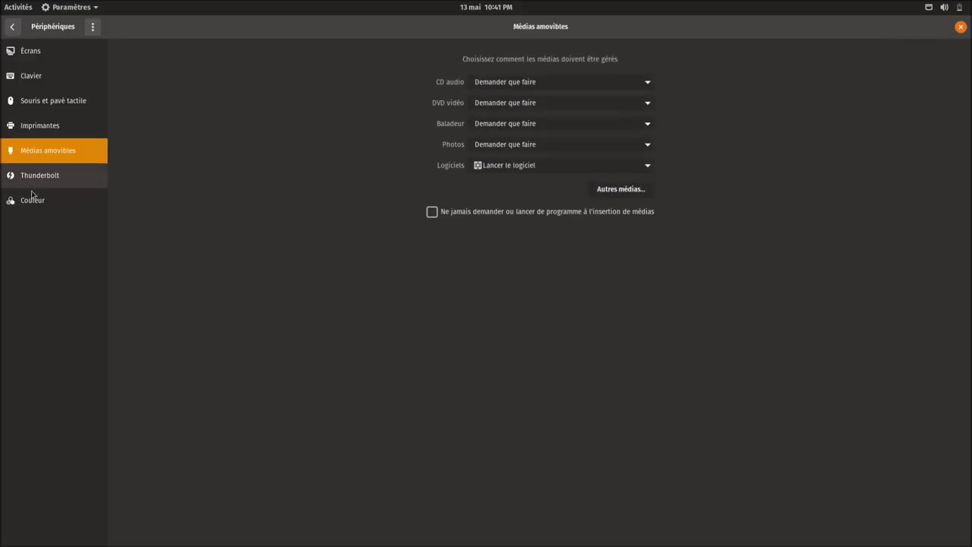
pyautogui.click(28, 200)
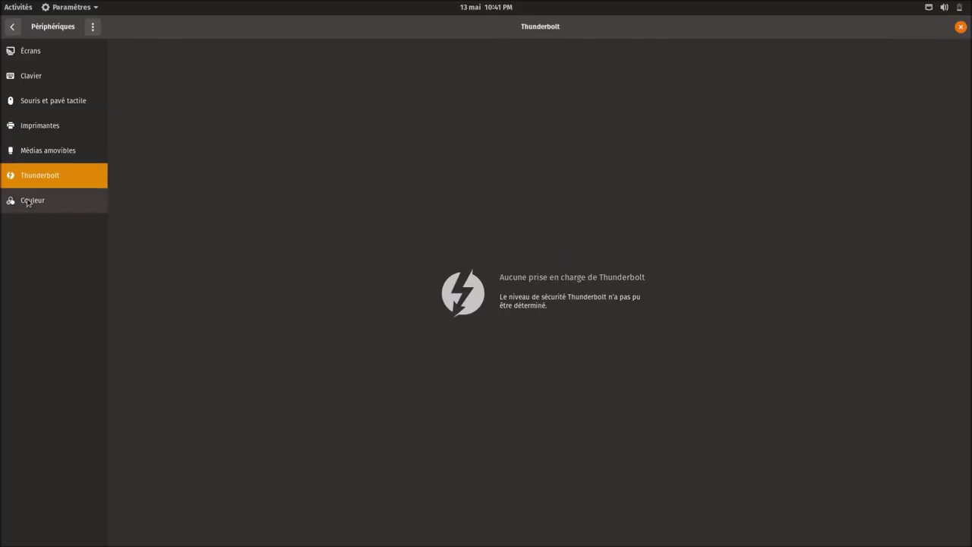
pyautogui.click(13, 30)
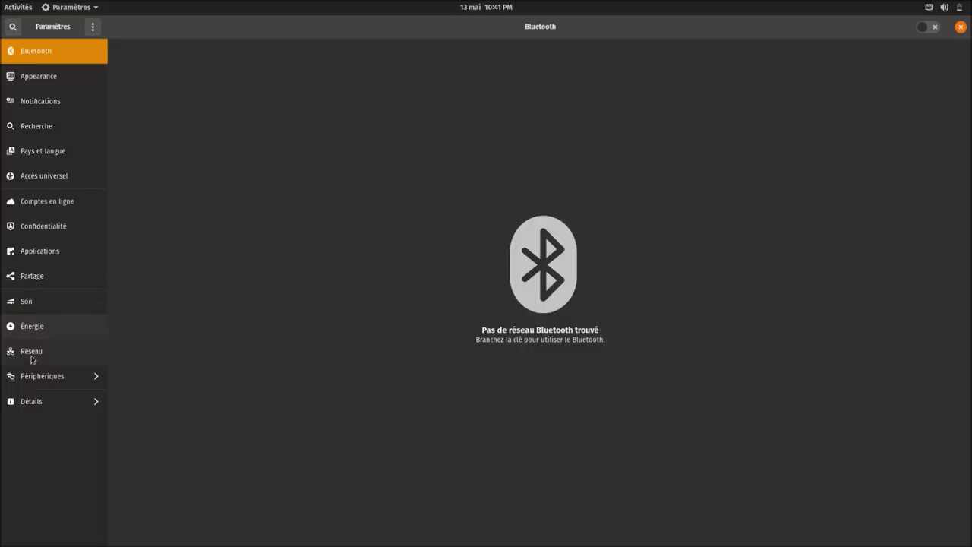
# Look through the À propos, Date et heure and Applications par défaut pages under Détails, and close the settings
pyautogui.click(52, 403)
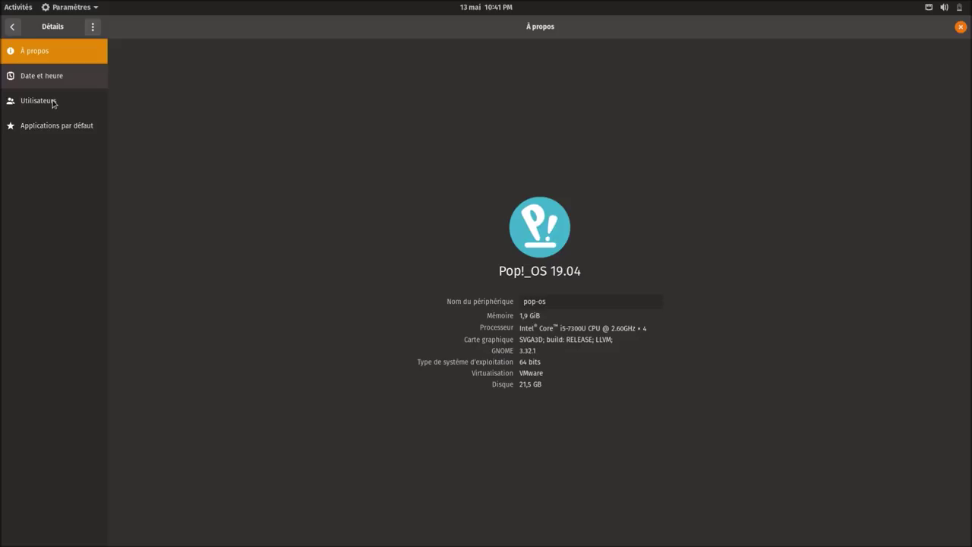
pyautogui.press('Down')
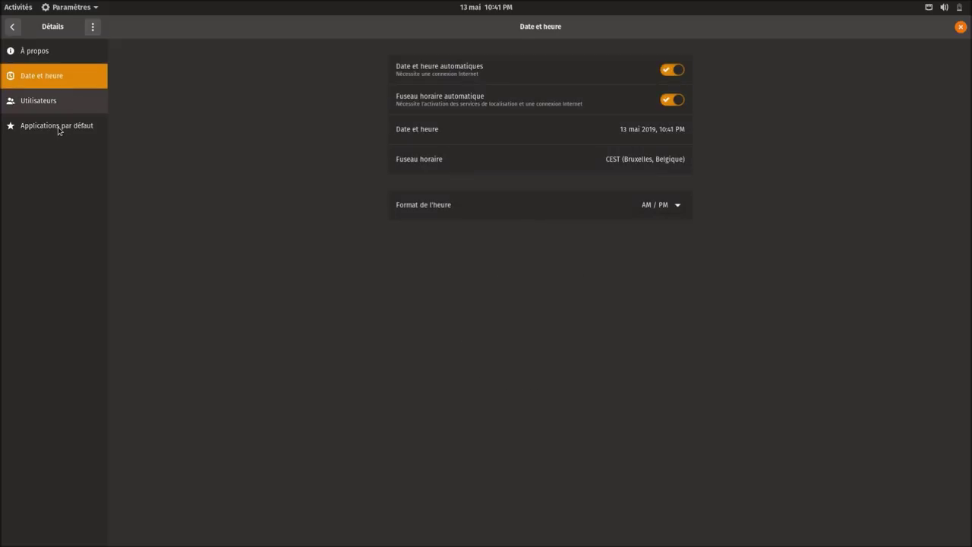
pyautogui.click(58, 127)
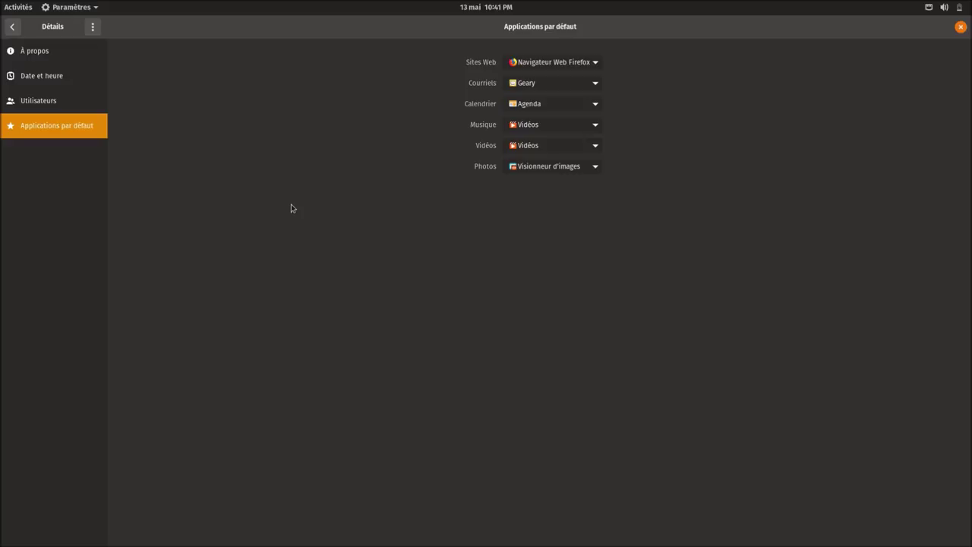
pyautogui.click(960, 27)
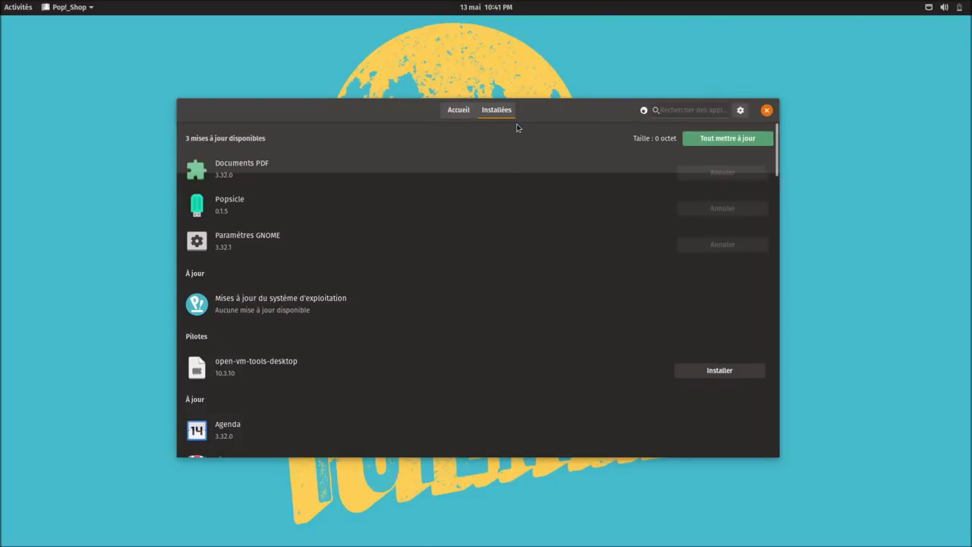
# Look through the available updates and installed applications in Pop!_Shop
pyautogui.moveTo(540, 113); pyautogui.dragTo(519, 94)
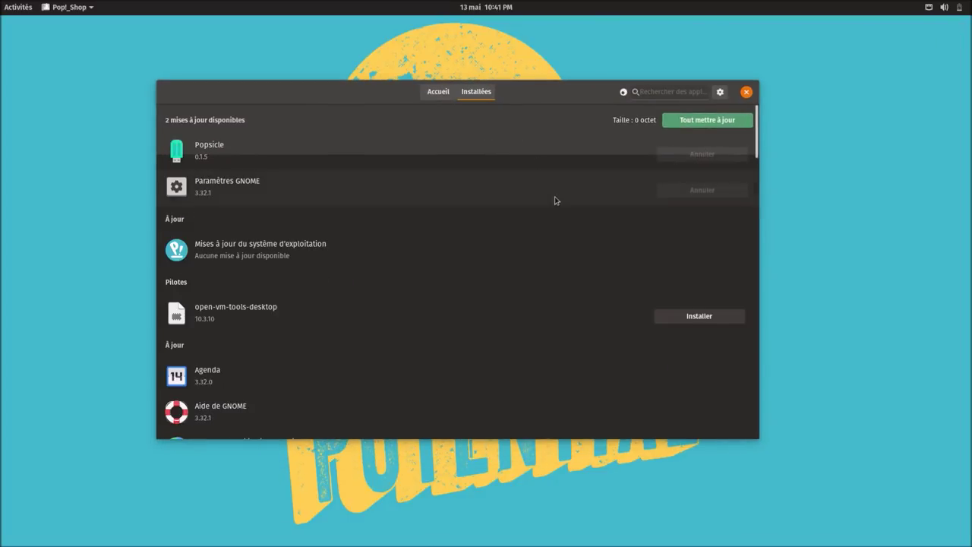
pyautogui.scroll(-8, 551, 211)
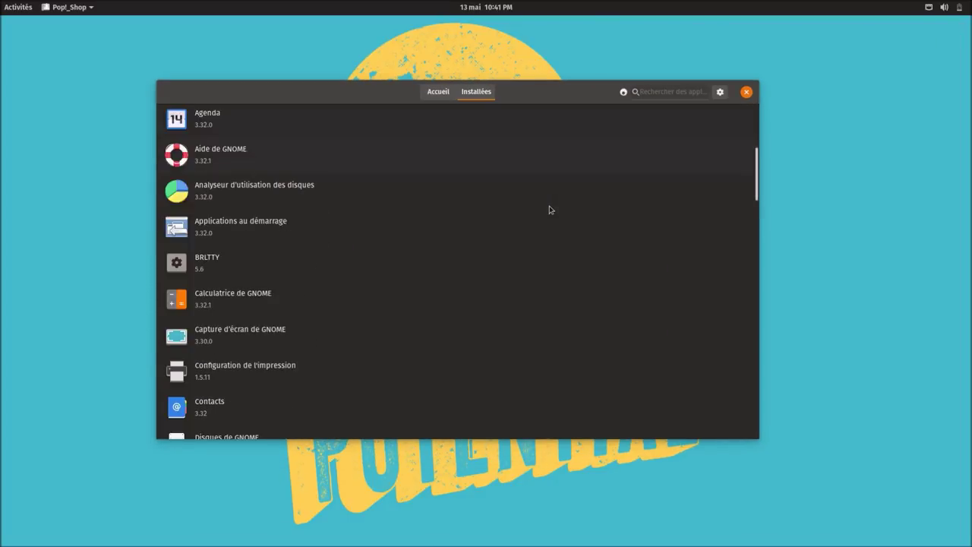
pyautogui.scroll(3, 550, 206)
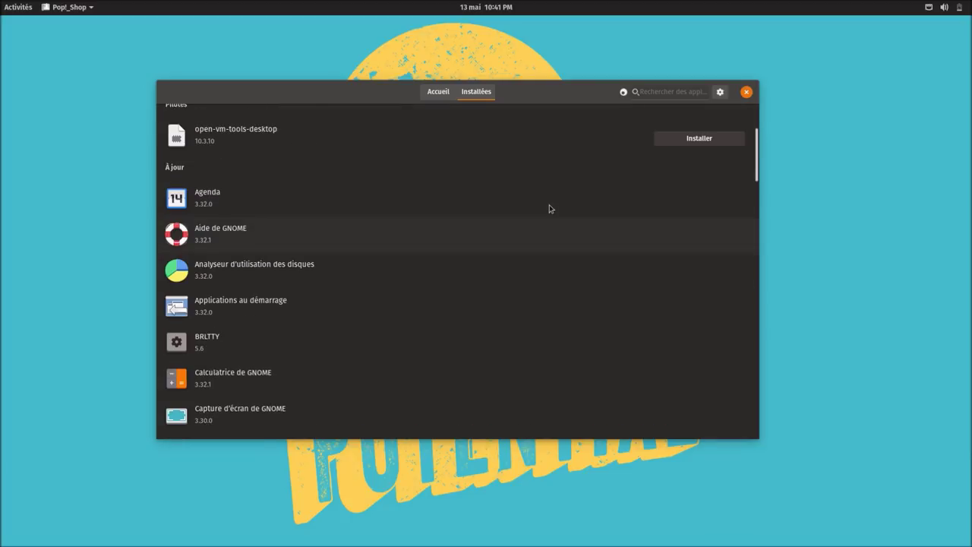
pyautogui.scroll(3, 549, 204)
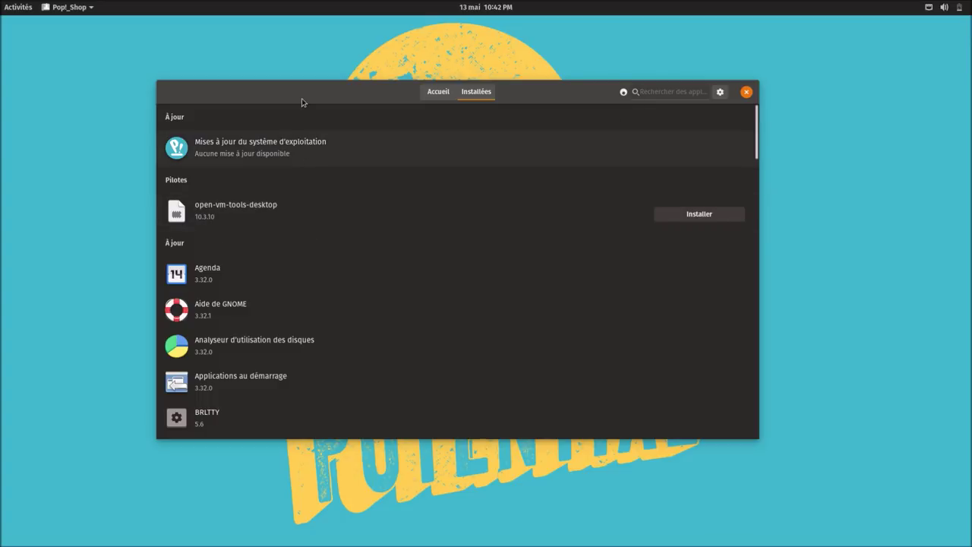
# Reposition the Pop!_Shop window, cancel the software sources authentication request and close the shop
pyautogui.moveTo(301, 98); pyautogui.dragTo(327, 101)
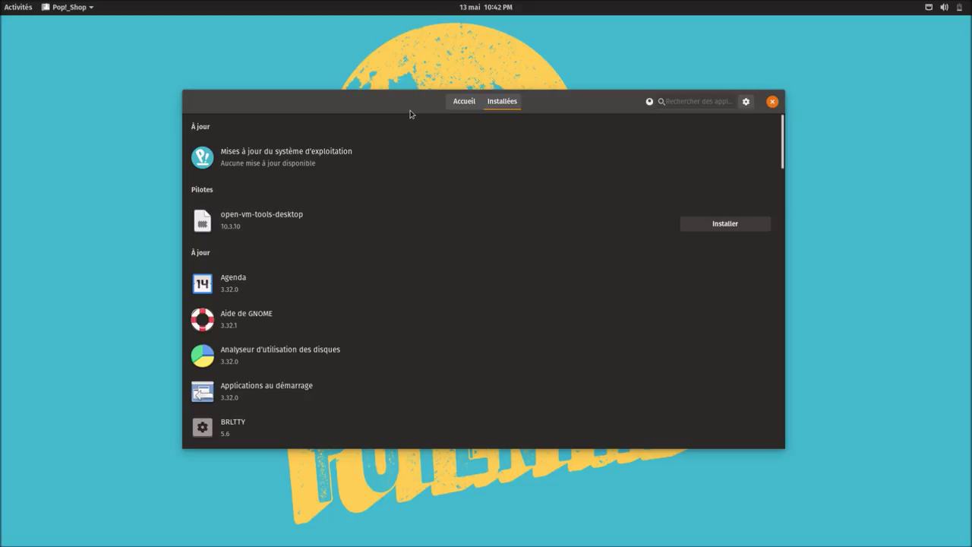
pyautogui.moveTo(397, 107); pyautogui.dragTo(409, 113)
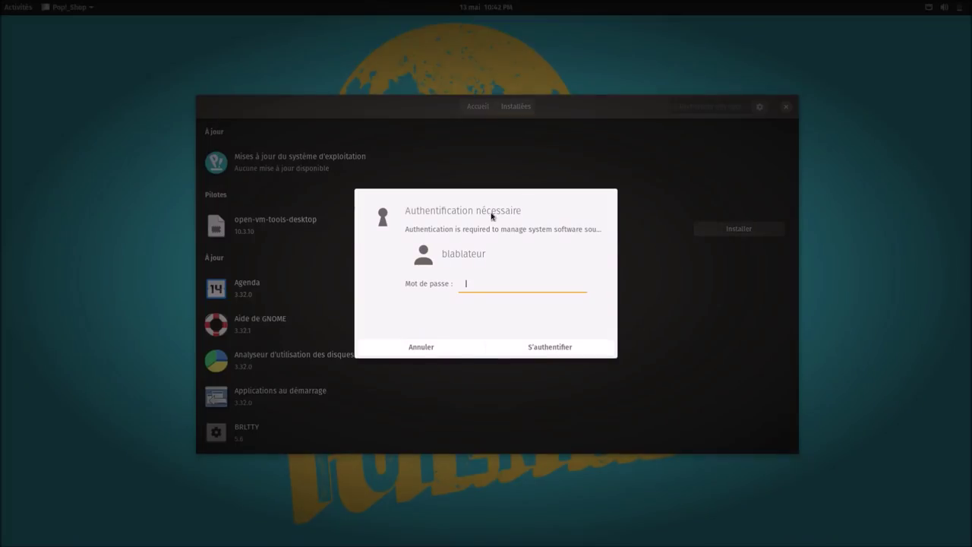
pyautogui.click(450, 352)
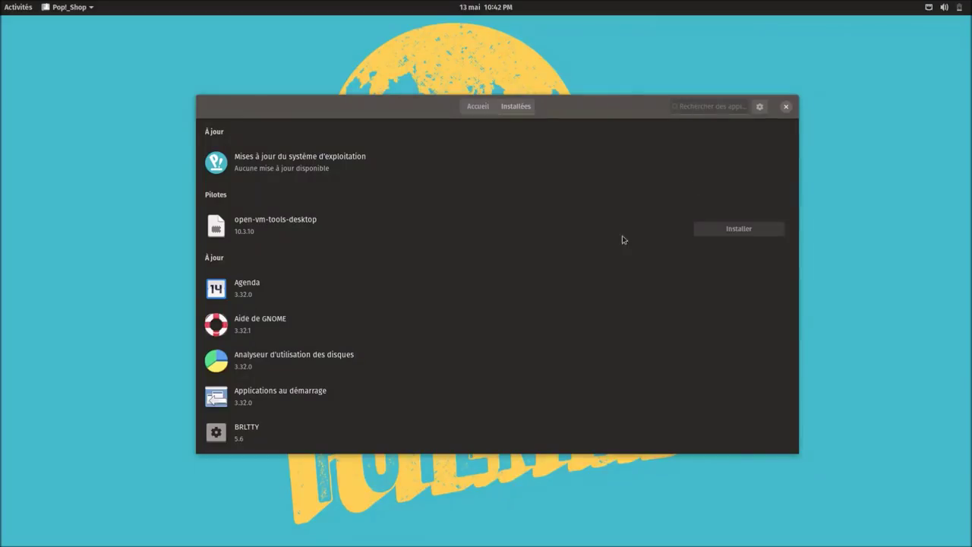
pyautogui.click(786, 106)
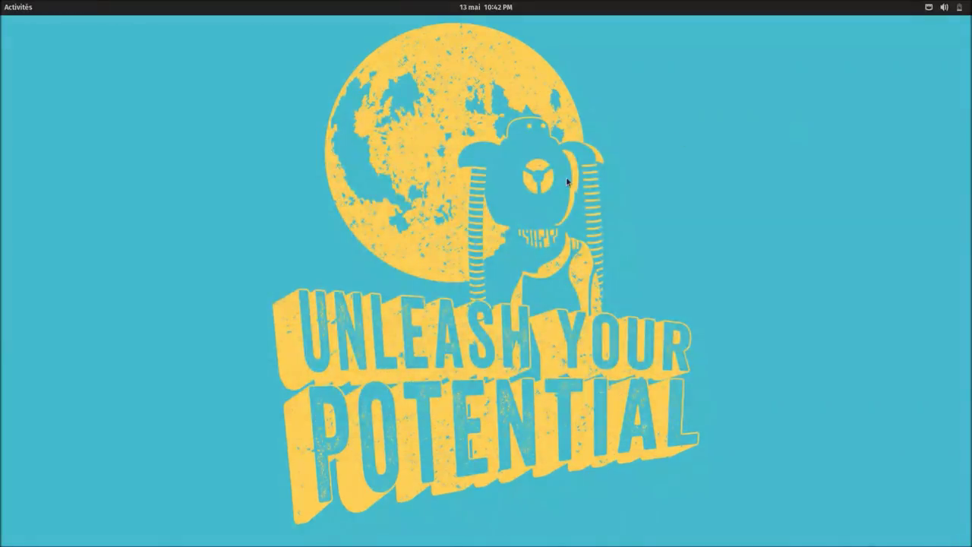
# Run "sudo apt update && sudo apt upgrade" in a maximized terminal, authorizing it with the account password, and close the terminal
pyautogui.click(18, 6)
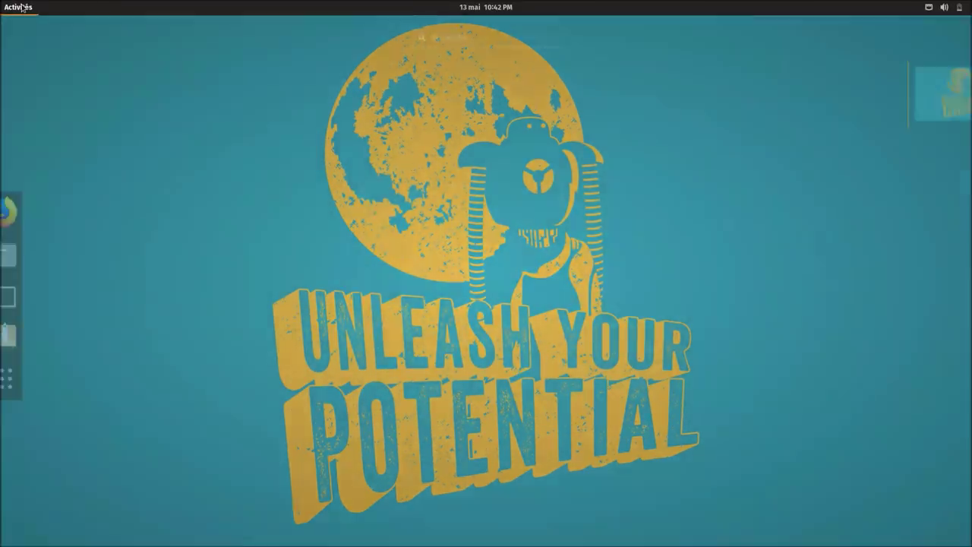
pyautogui.click(19, 300)
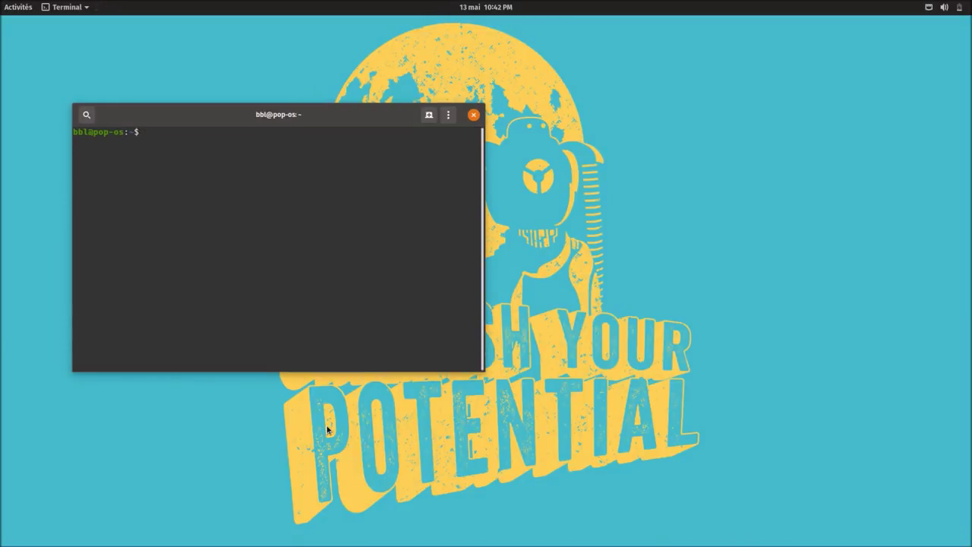
pyautogui.write('sudo apt update && sudo a')
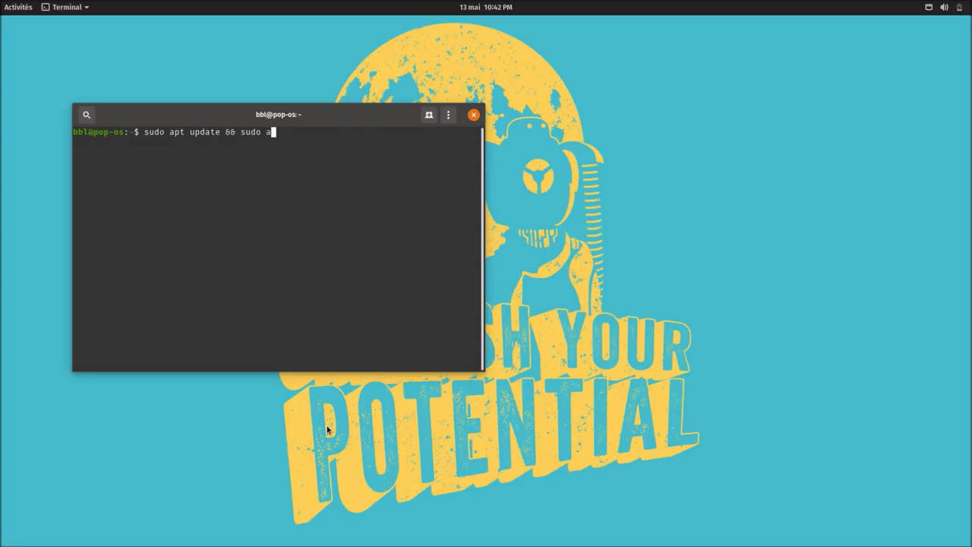
pyautogui.write('pt upgrade')
pyautogui.press('Return')
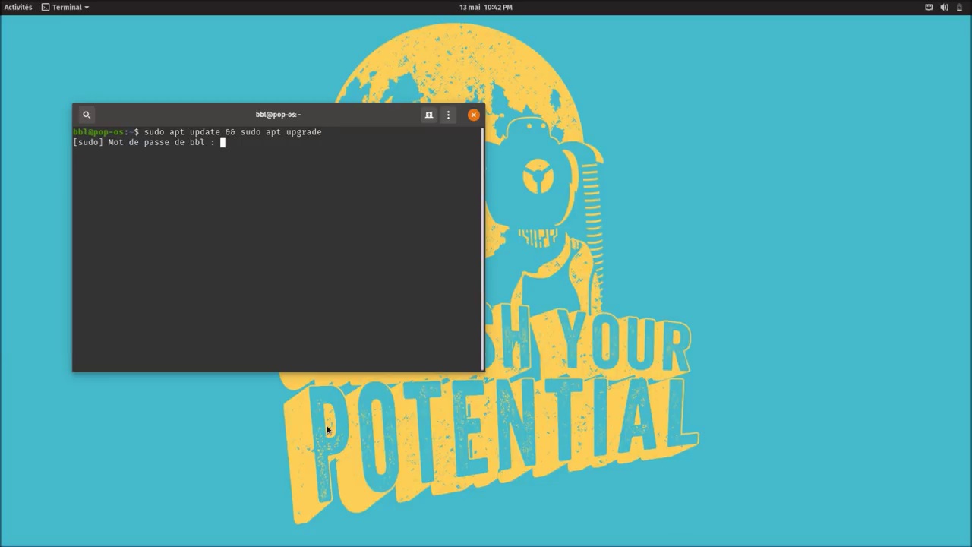
pyautogui.press('Return')
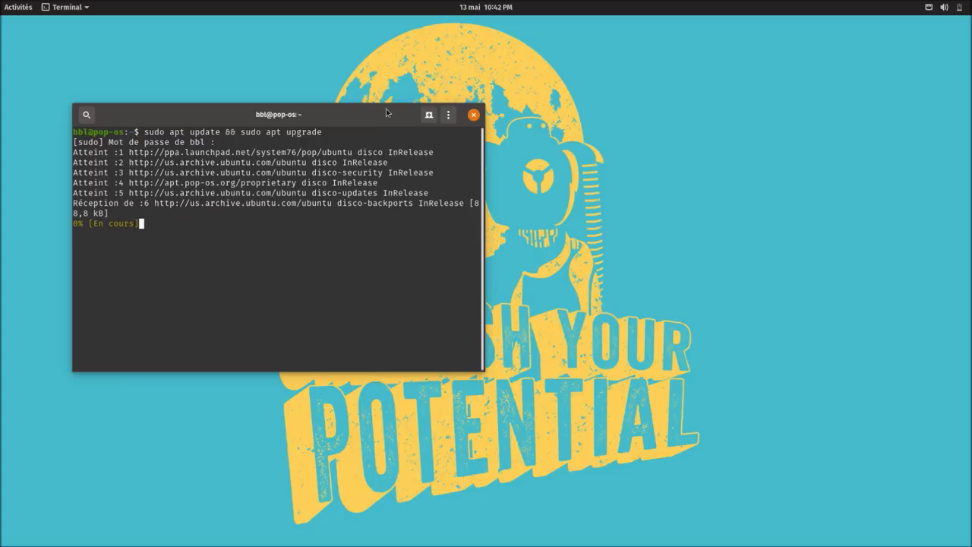
pyautogui.doubleClick(386, 113)
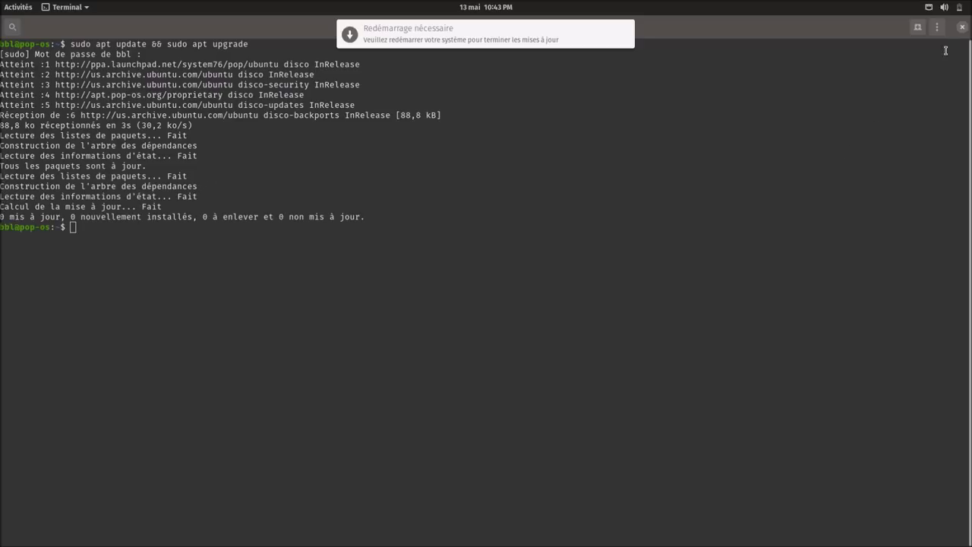
pyautogui.click(962, 27)
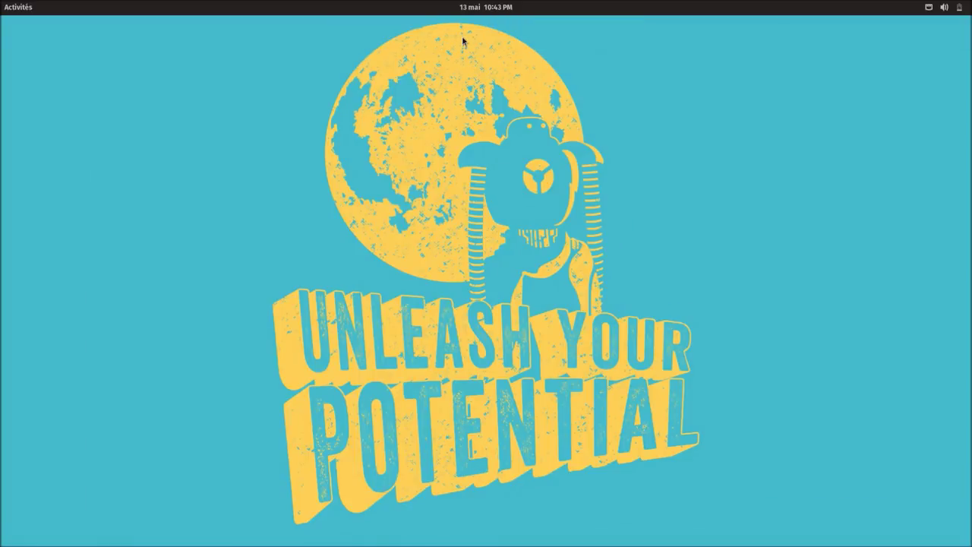
# Check the notifications and calendar, and shut down the Pop!_OS system
pyautogui.click(486, 7)
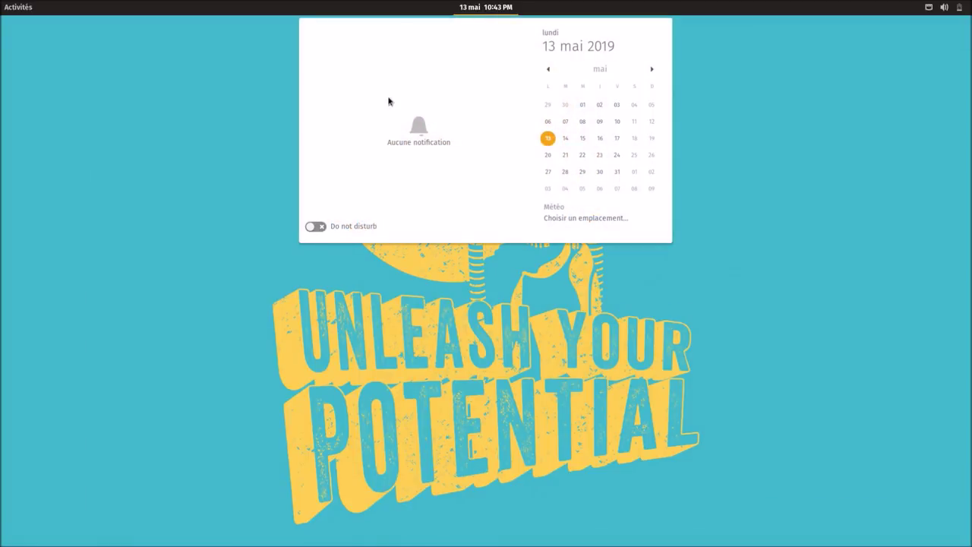
pyautogui.click(922, 41)
pyautogui.click(960, 8)
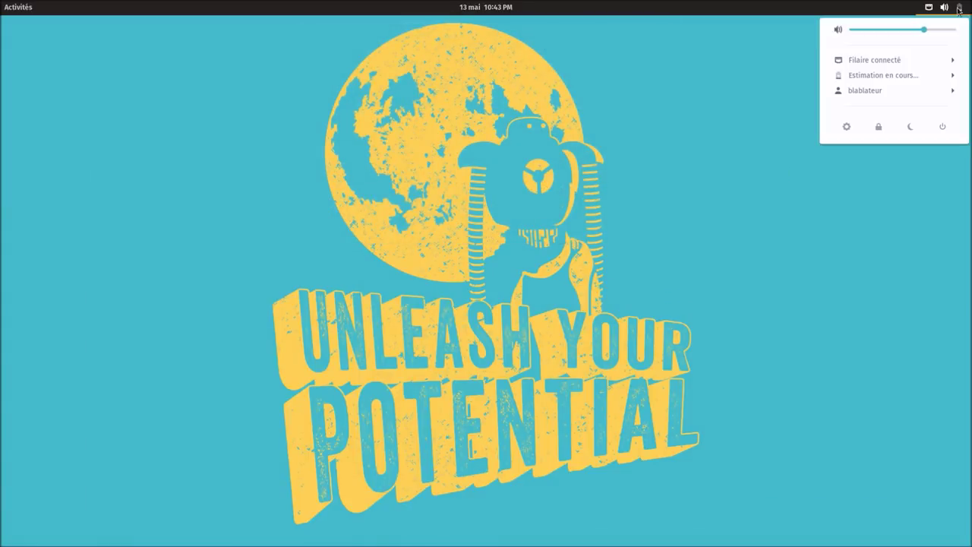
pyautogui.click(943, 129)
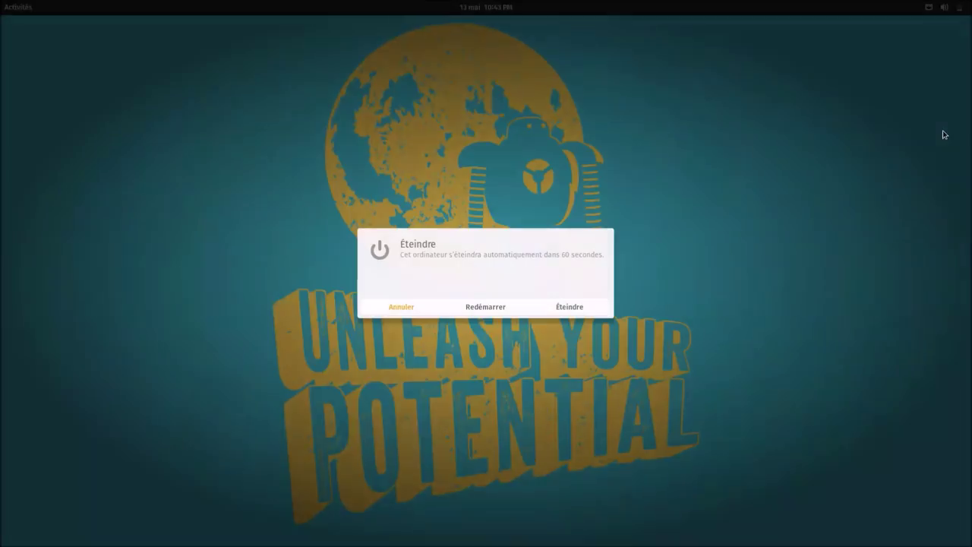
pyautogui.click(571, 309)
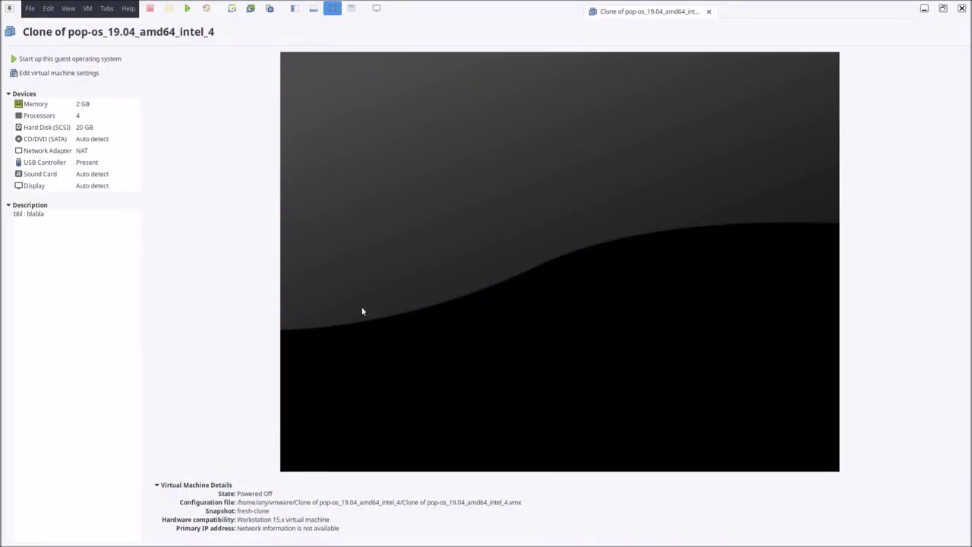
# In VMware Workstation, set the Pop!_OS virtual machine's memory to 4096 MB, save the settings and start the machine
pyautogui.click(83, 79)
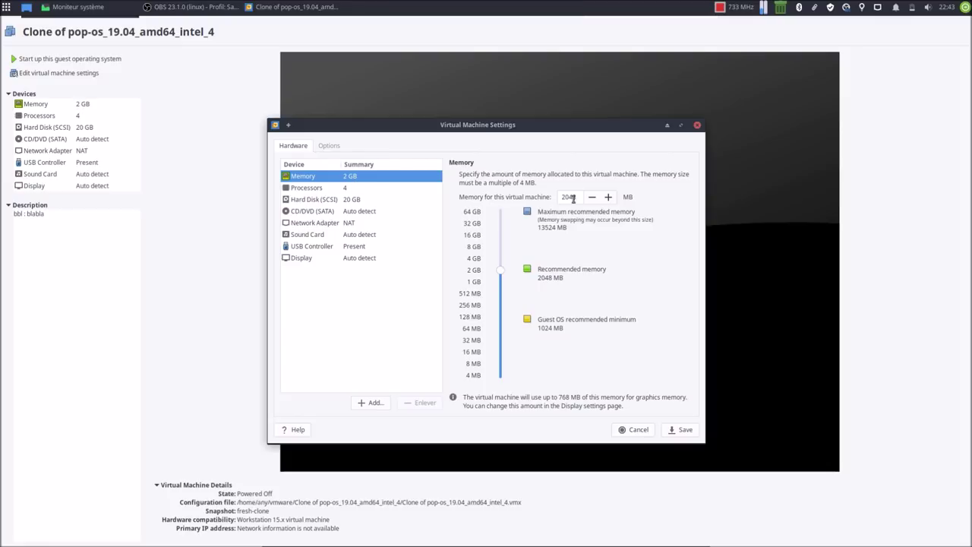
pyautogui.click(577, 197)
pyautogui.moveTo(576, 197); pyautogui.dragTo(538, 201)
pyautogui.write('4096')
pyautogui.click(680, 430)
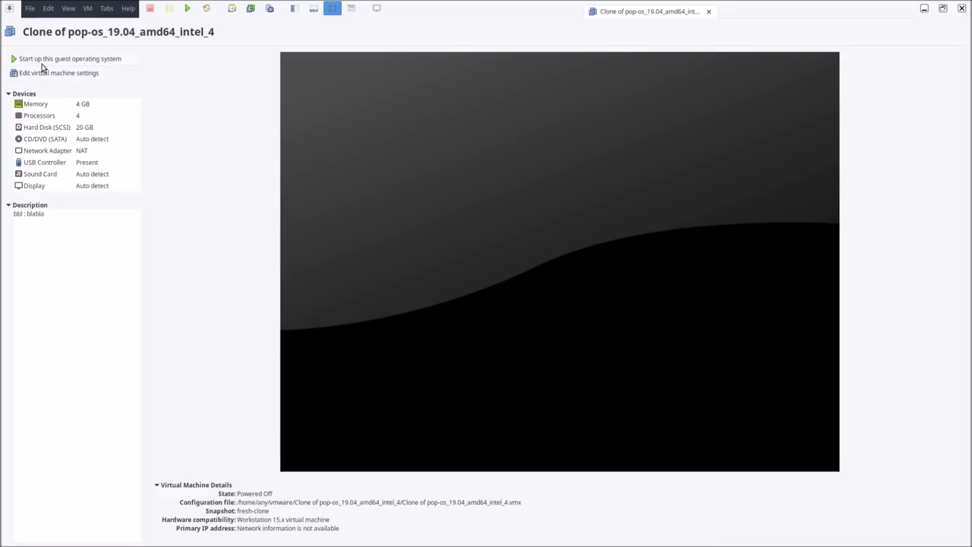
pyautogui.click(42, 61)
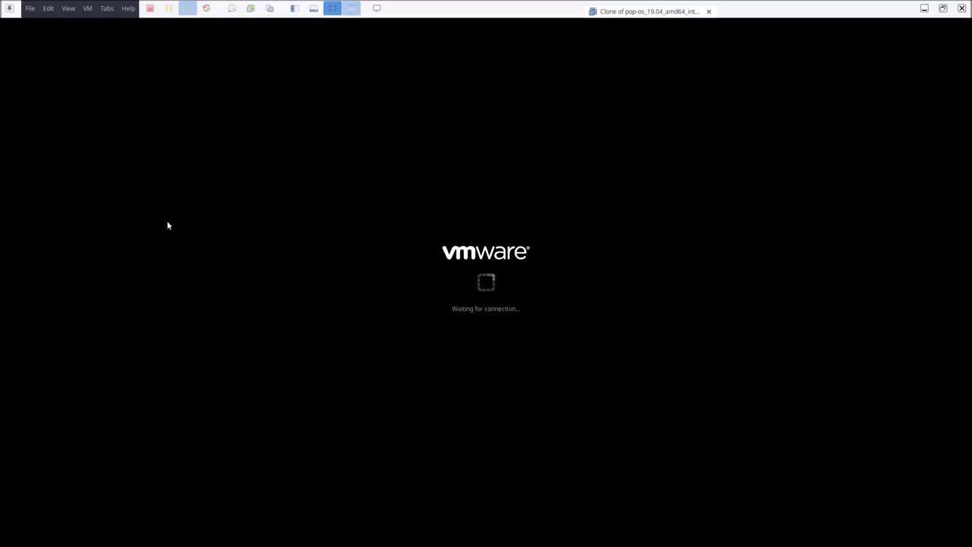